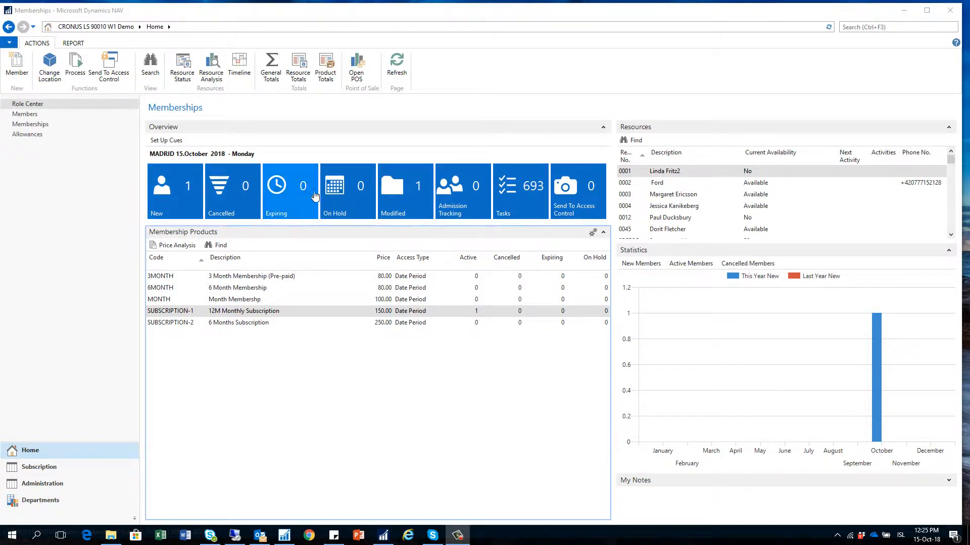
# - Review the list of new memberships, repositioning and resizing its window
pyautogui.click(174, 196)
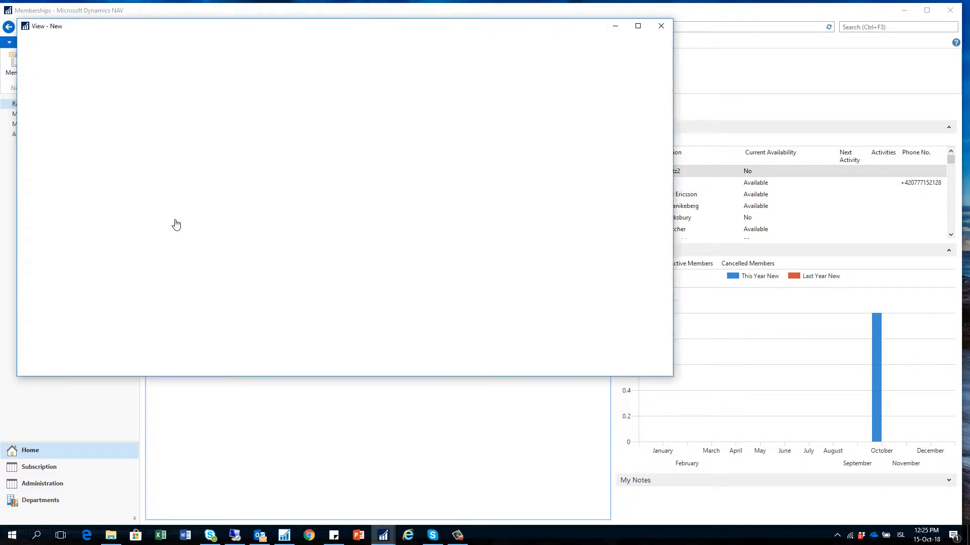
pyautogui.moveTo(275, 33); pyautogui.dragTo(318, 34)
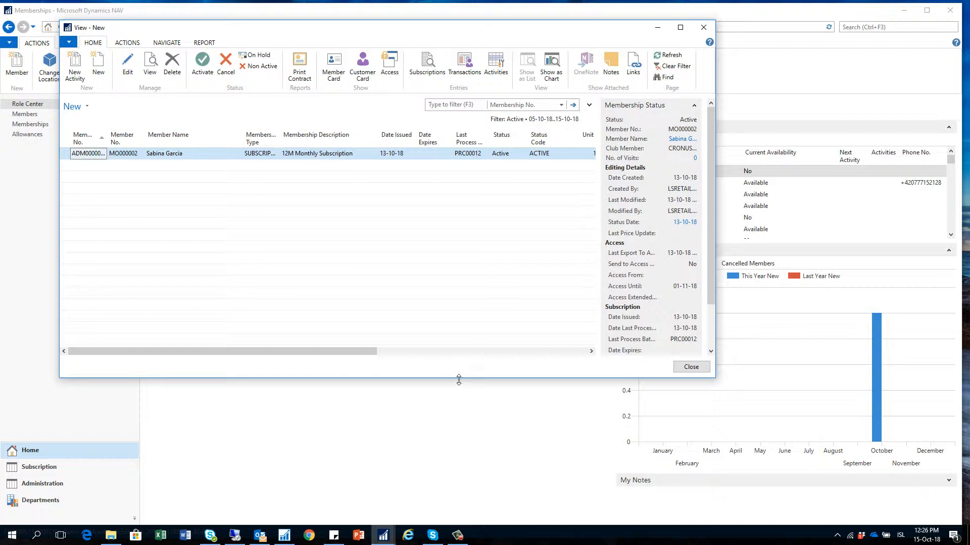
pyautogui.moveTo(459, 380); pyautogui.dragTo(459, 392)
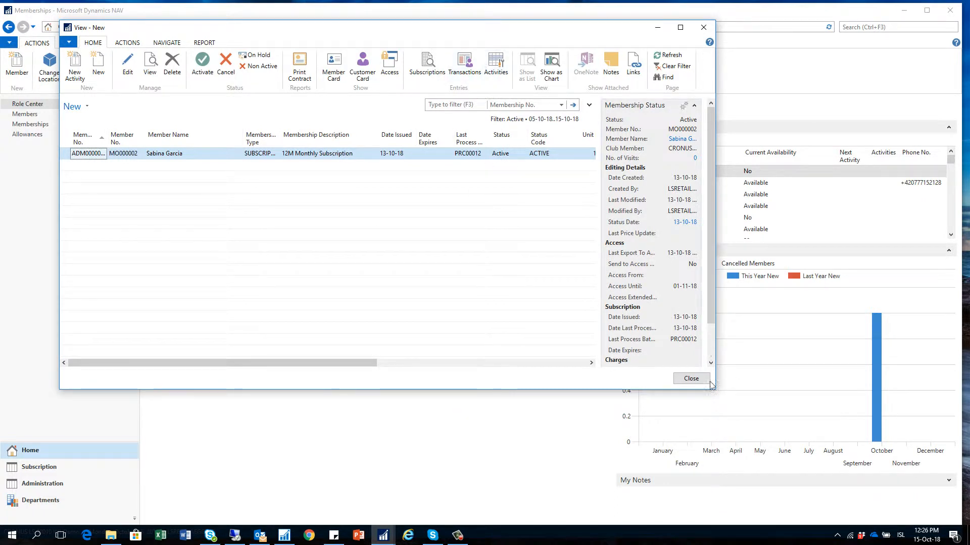
pyautogui.click(704, 27)
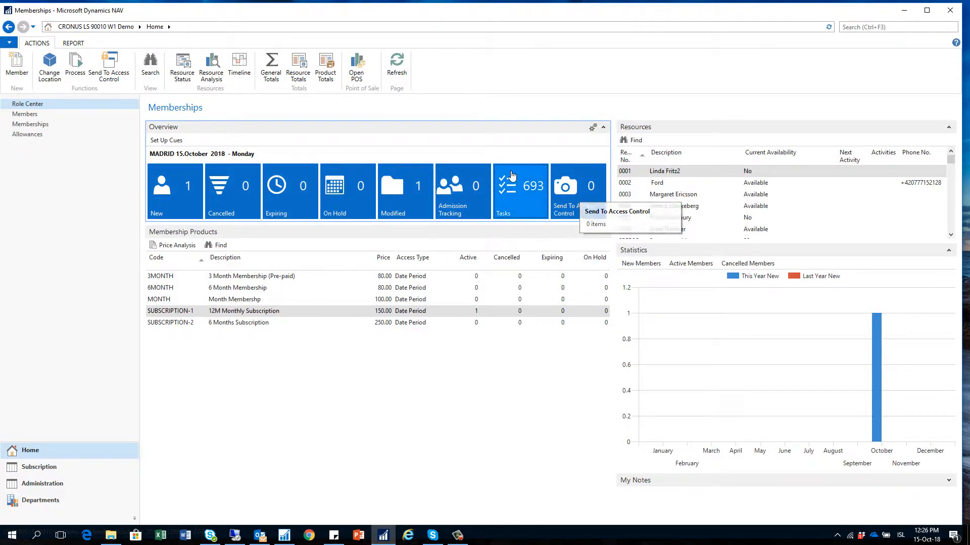
pyautogui.click(172, 190)
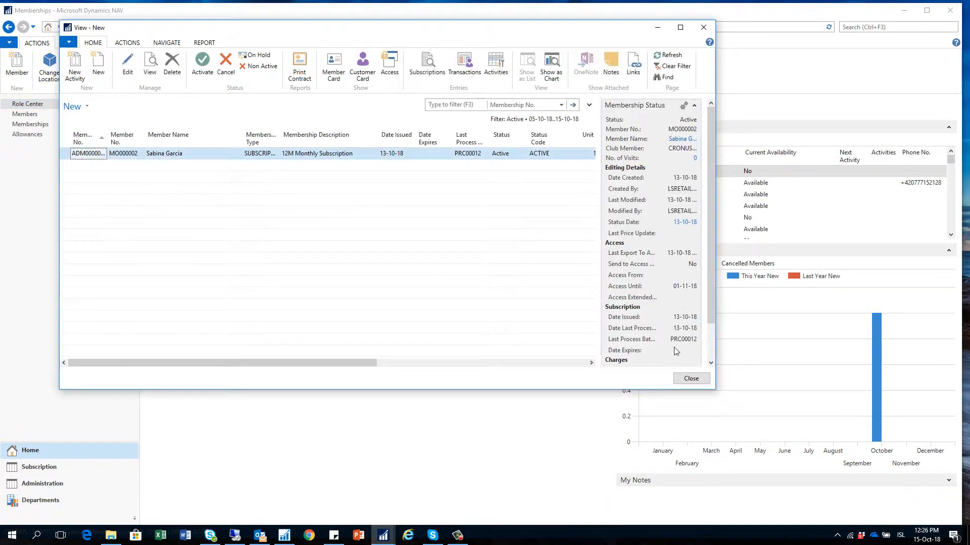
pyautogui.click(690, 379)
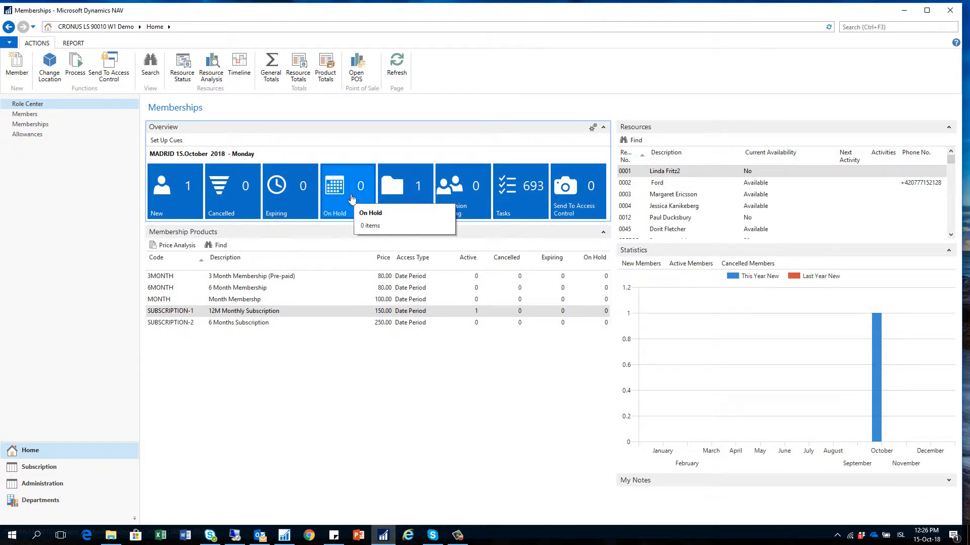
# - Look over the modified memberships list and the admission tracking entries
pyautogui.click(398, 192)
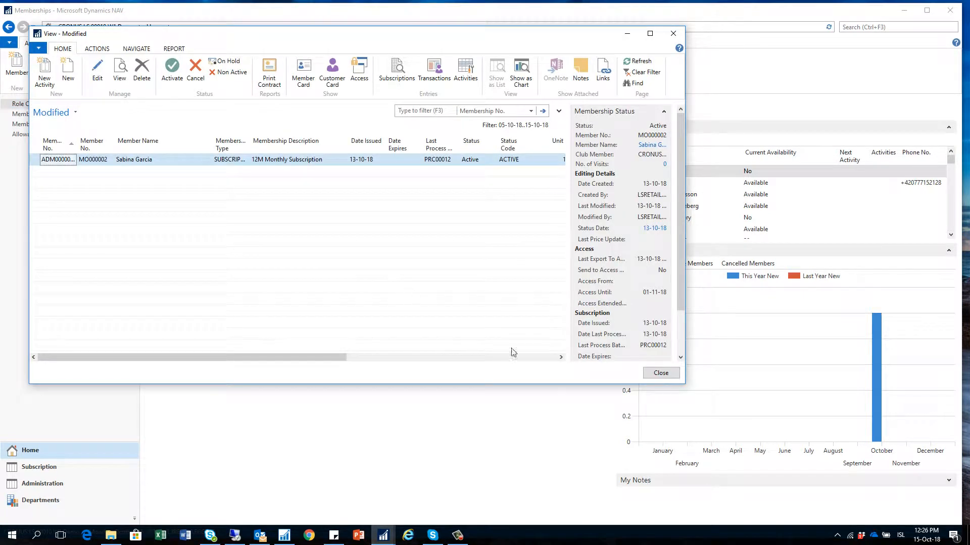
pyautogui.click(661, 373)
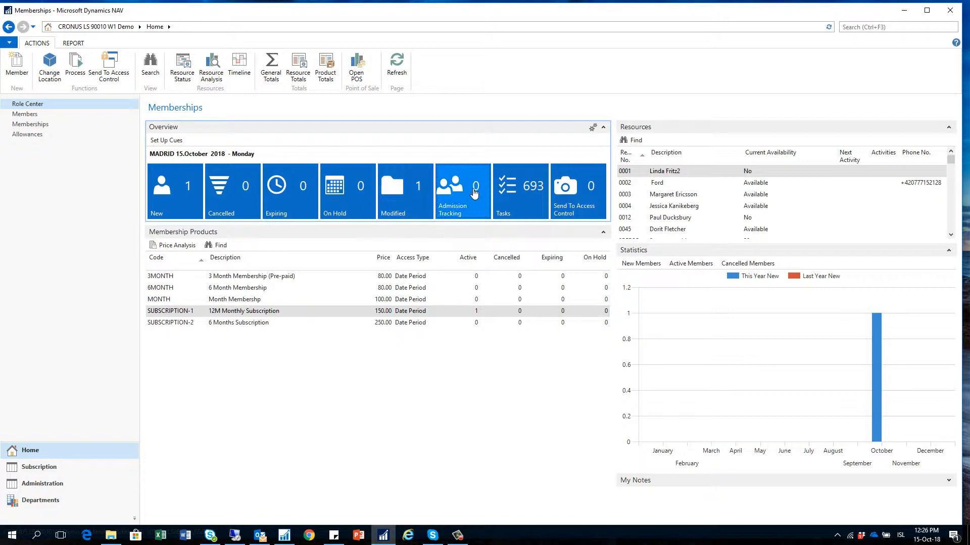
pyautogui.click(474, 193)
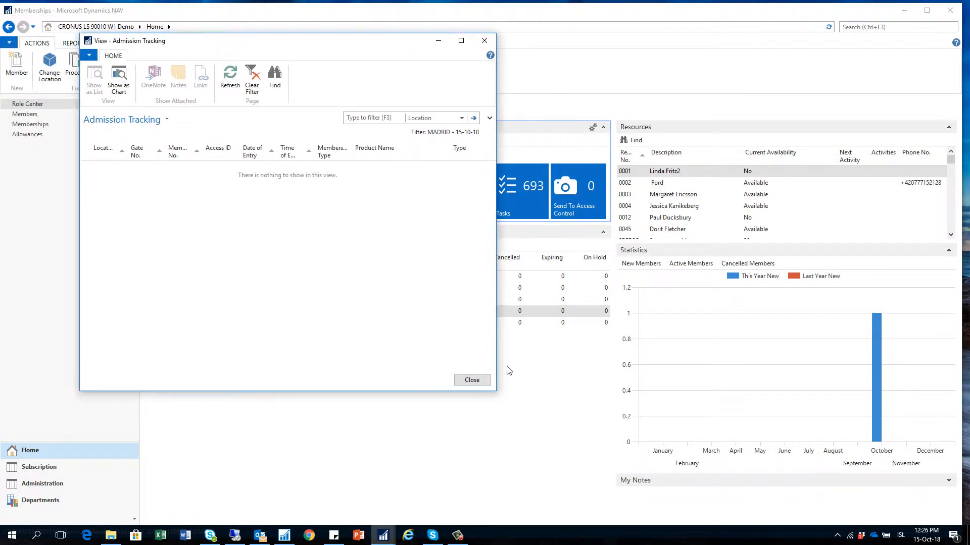
pyautogui.moveTo(498, 350); pyautogui.dragTo(643, 348)
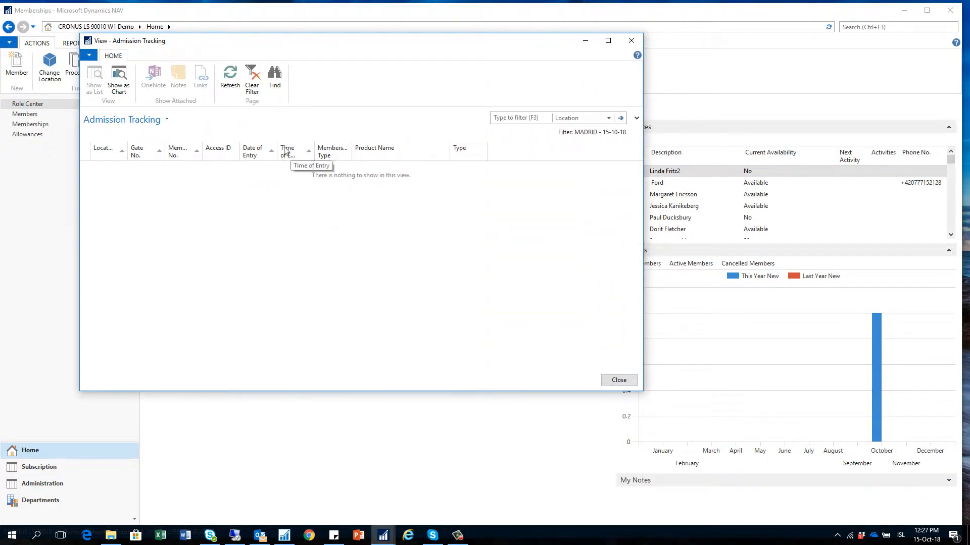
pyautogui.click(619, 379)
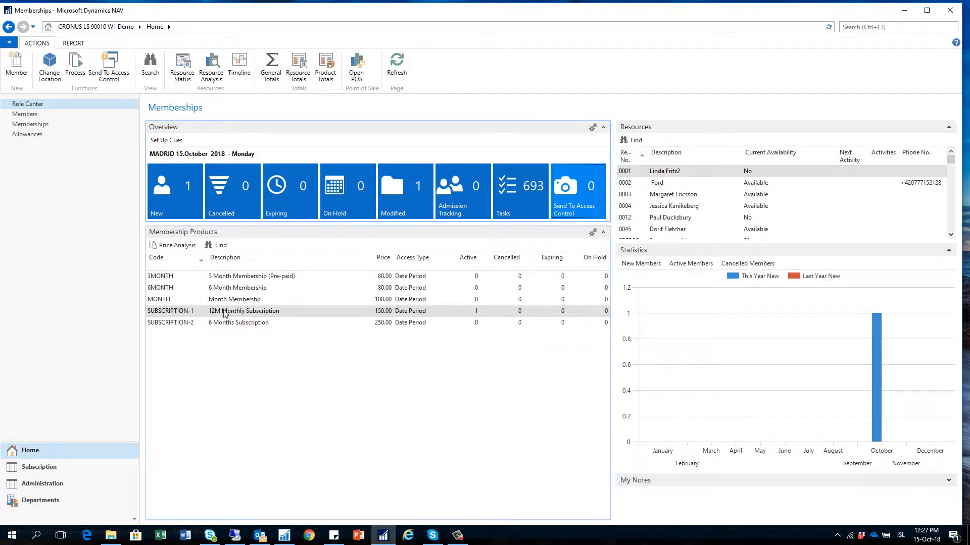
# - Review the memberships waiting in the Send To Access Control list
pyautogui.click(567, 189)
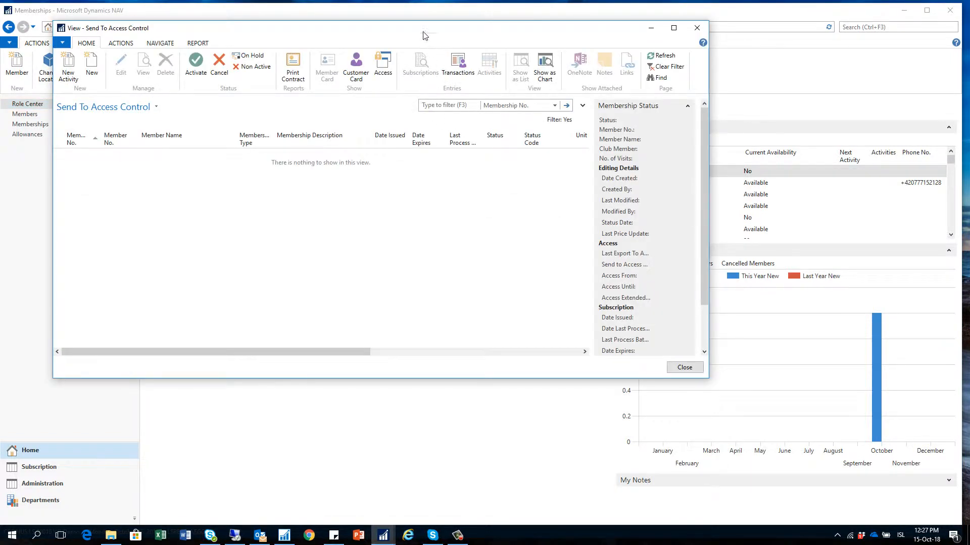
pyautogui.moveTo(423, 35); pyautogui.dragTo(470, 42)
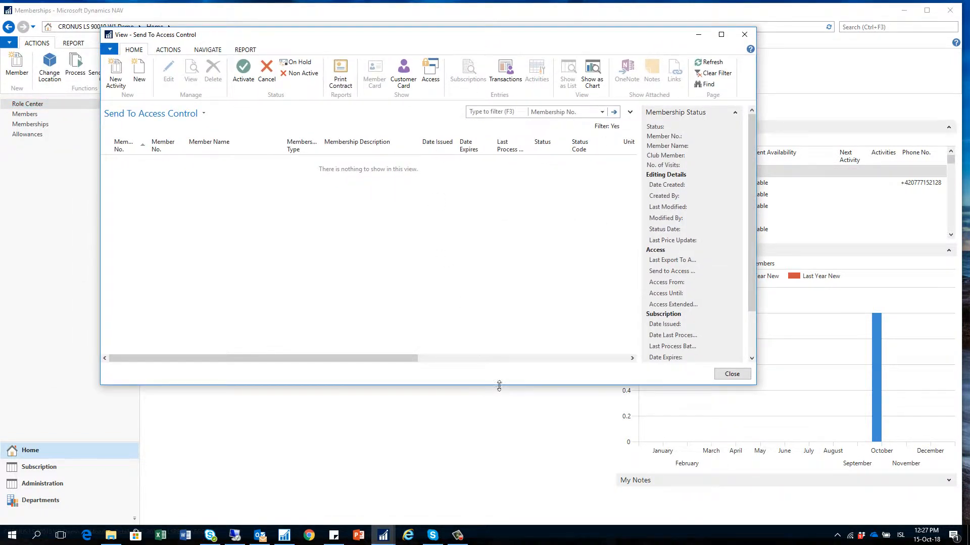
pyautogui.moveTo(499, 387); pyautogui.dragTo(499, 397)
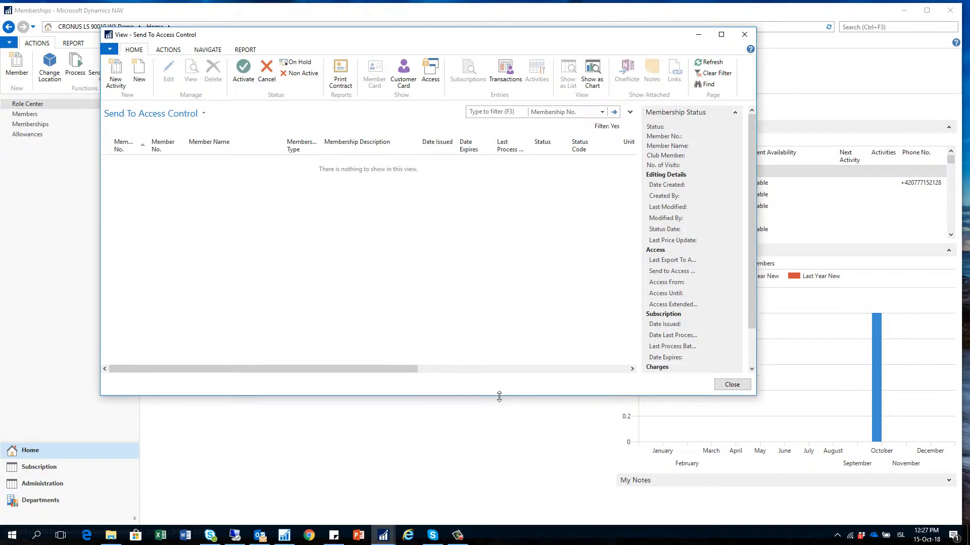
pyautogui.click(732, 385)
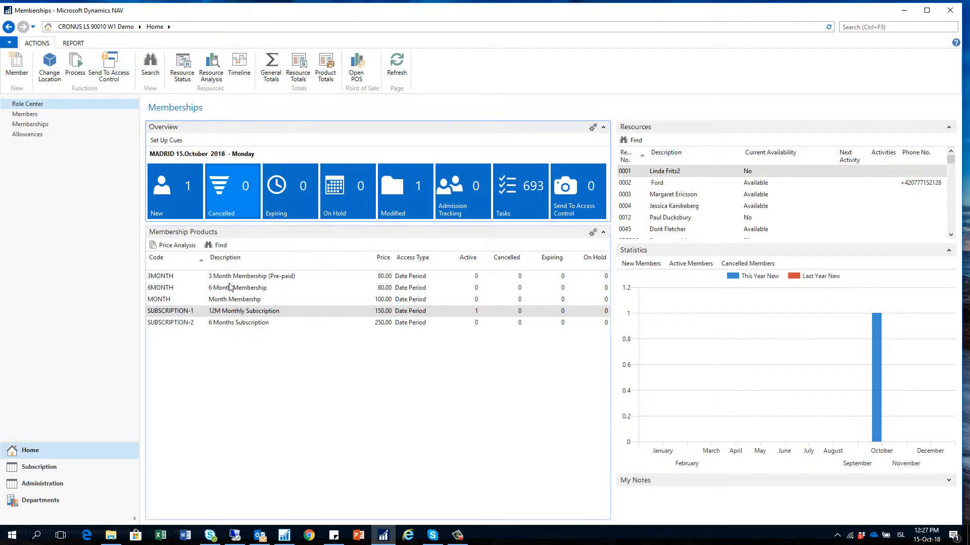
# - Select the SUBSCRIPTION-1 membership product and check its cancelled and expiring counts
pyautogui.click(192, 281)
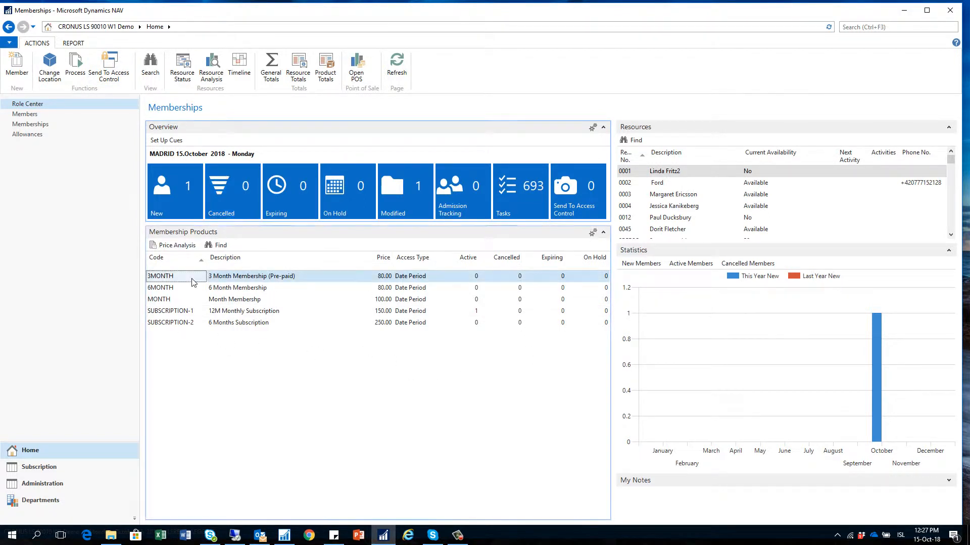
pyautogui.press('Down')
pyautogui.press('Down')
pyautogui.press('Down')
pyautogui.press('Down')
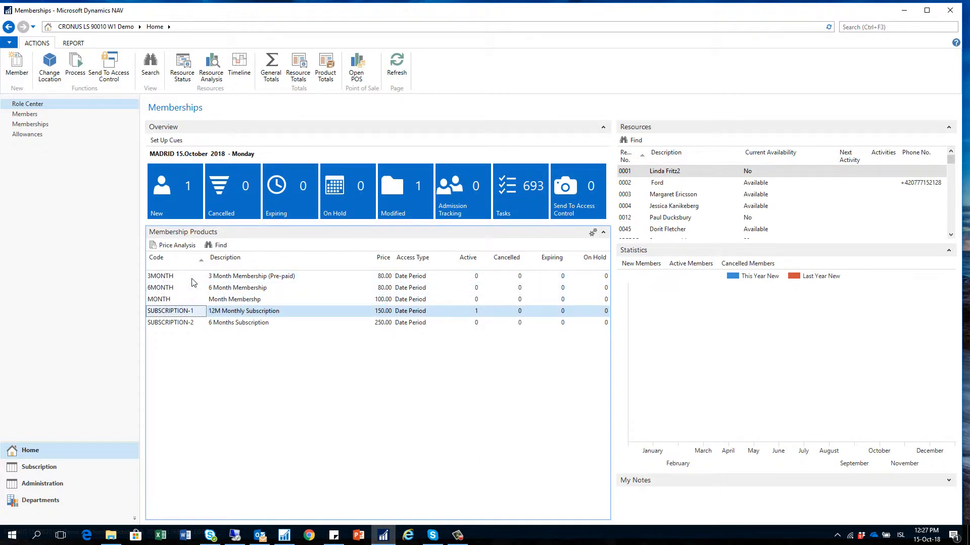
pyautogui.press('Up')
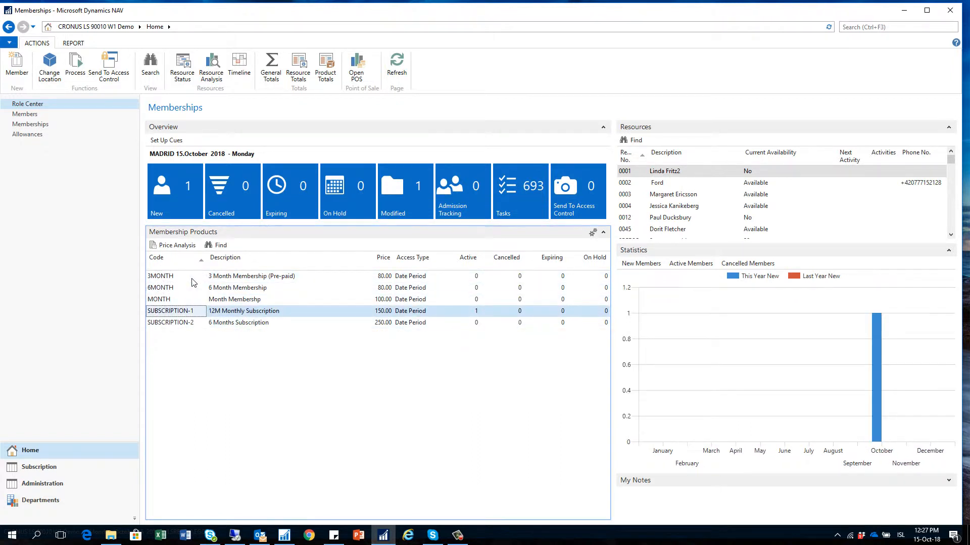
pyautogui.click(520, 313)
pyautogui.click(562, 316)
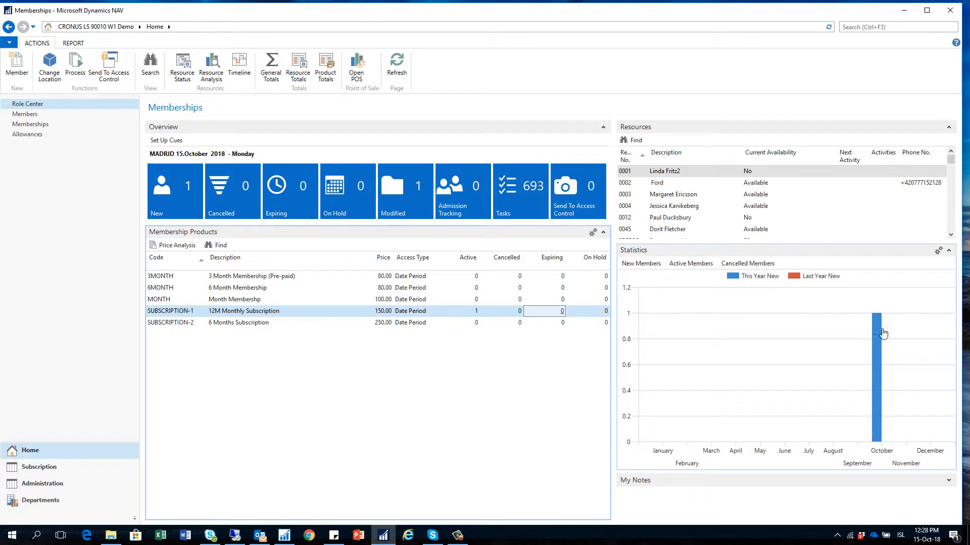
# - Switch the Statistics chart to Active Members, showing one active member in October
pyautogui.moveTo(875, 390)
pyautogui.click(691, 263)
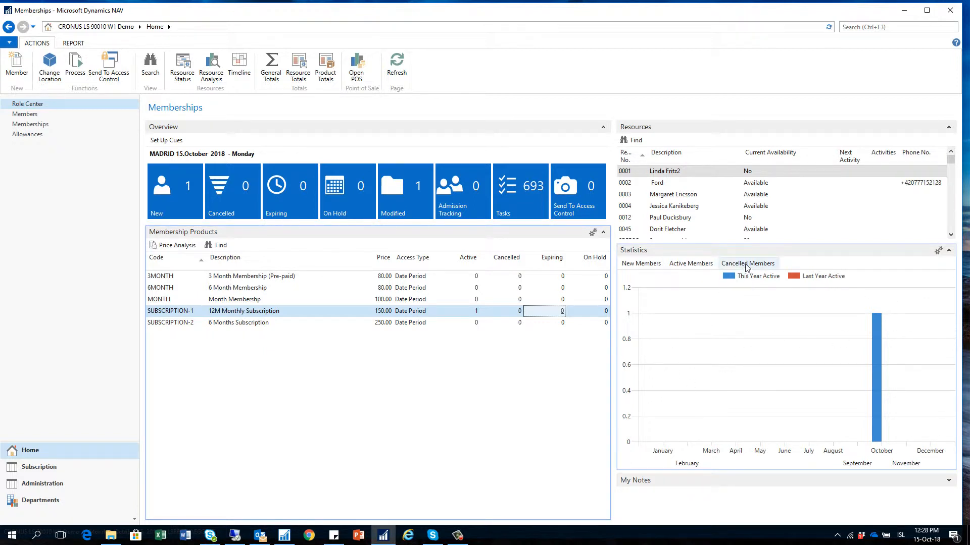
pyautogui.click(698, 265)
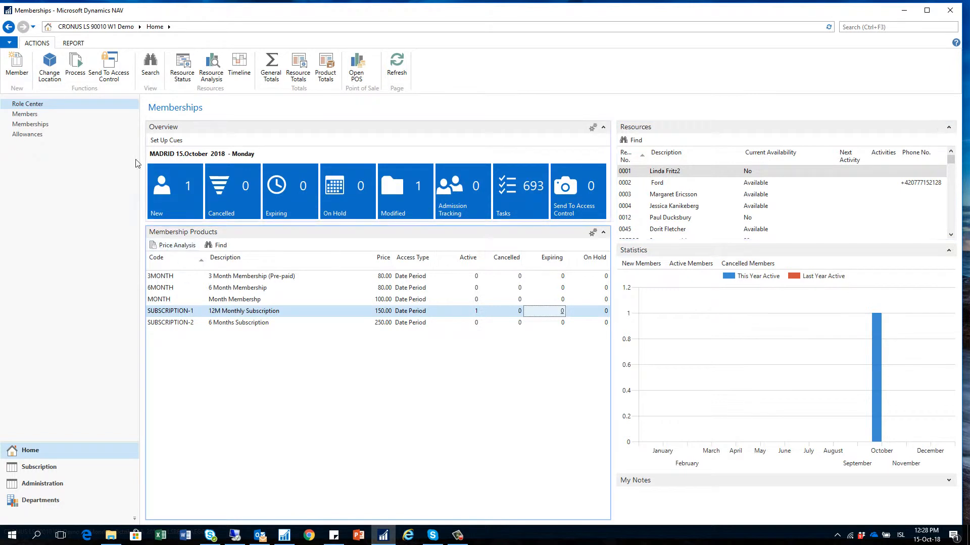
# - Open the price analysis for the SUBSCRIPTION-1 membership product
pyautogui.click(176, 302)
pyautogui.click(178, 312)
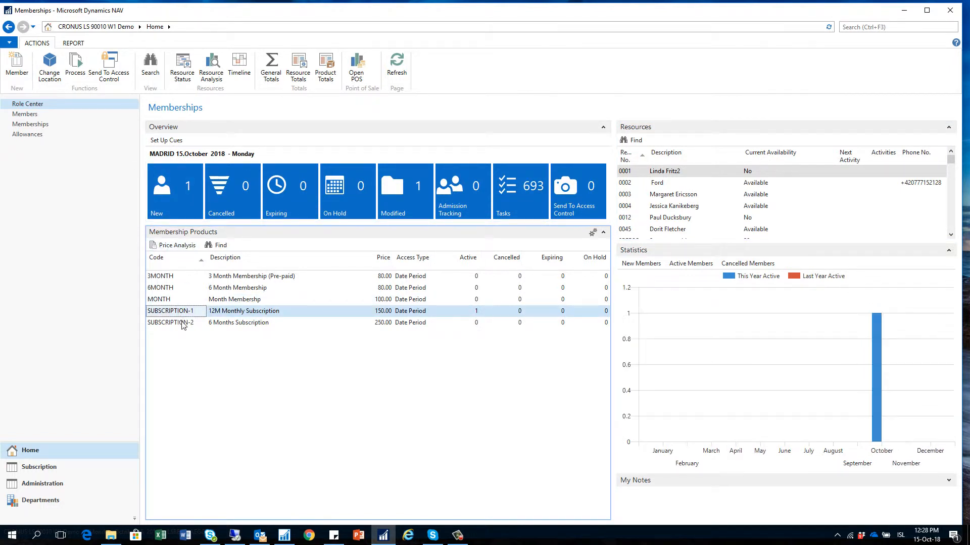
pyautogui.click(172, 249)
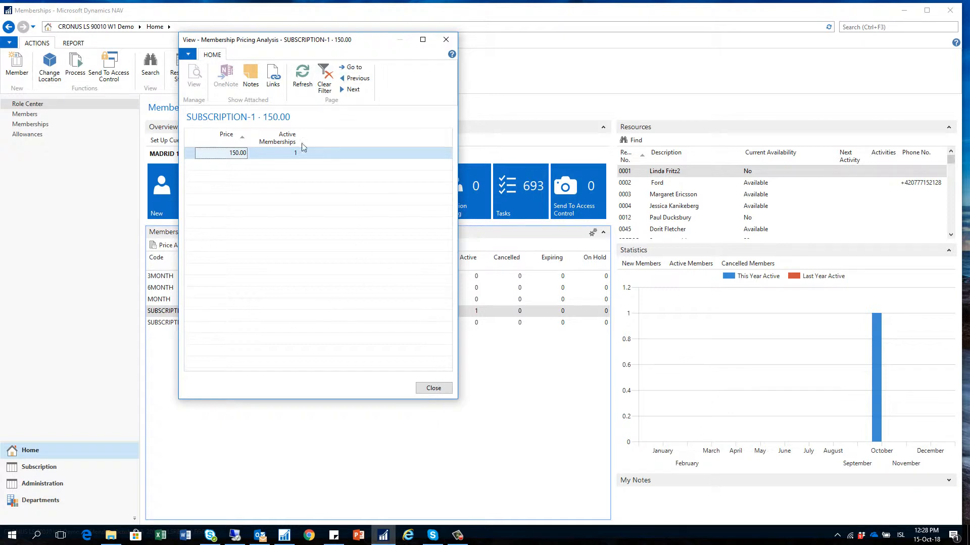
# - List the member holding the one active 150.00 membership, then close both windows
pyautogui.click(281, 154)
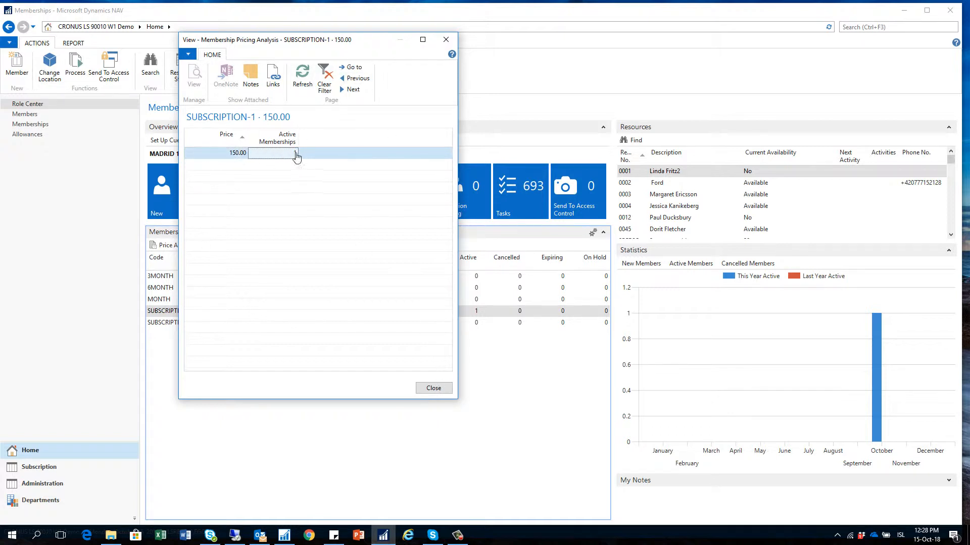
pyautogui.click(287, 154)
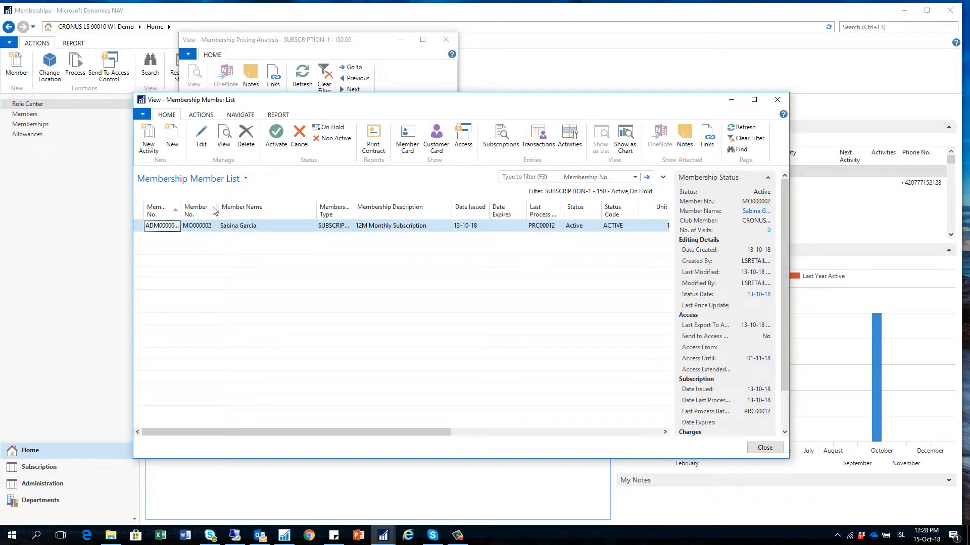
pyautogui.click(764, 449)
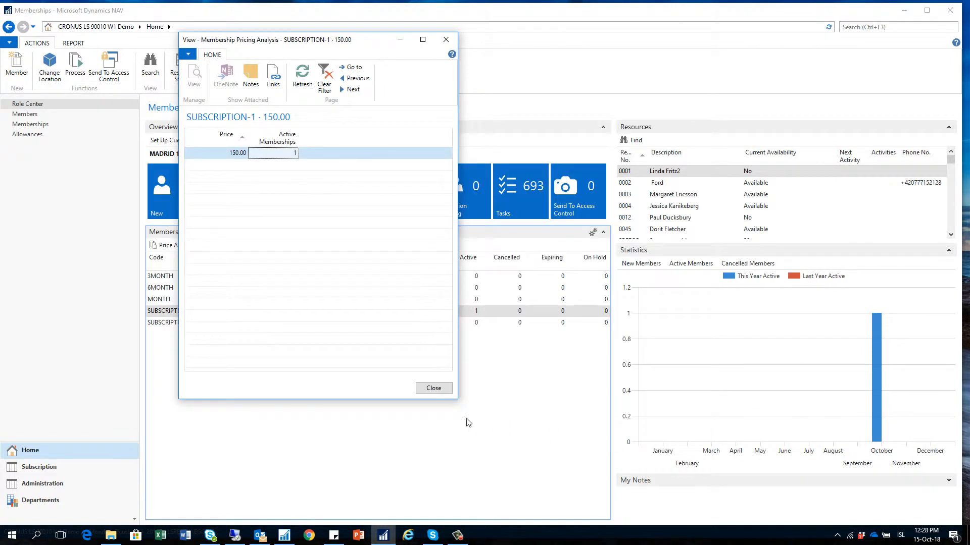
pyautogui.click(448, 397)
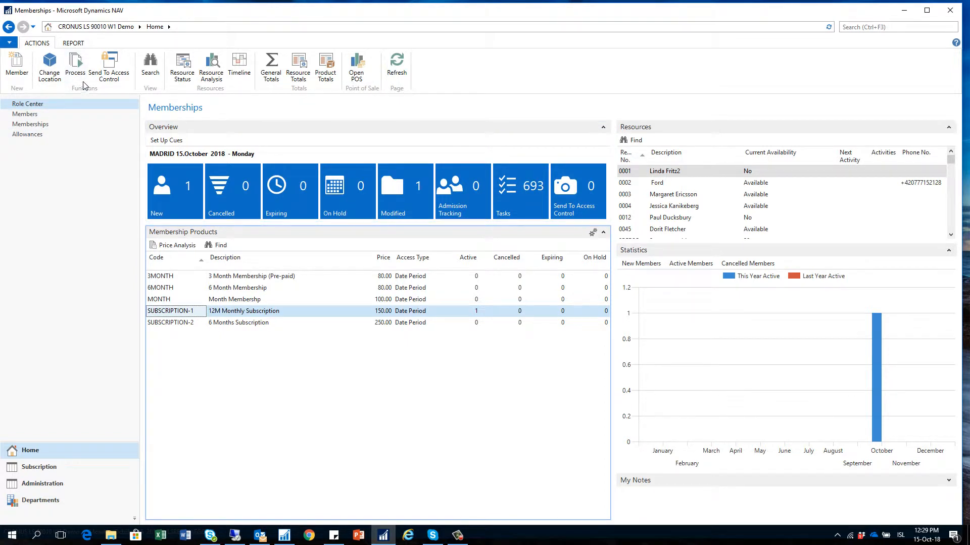
# - Search activities by a member's name and narrow to future ones, giving 3 SUBSCRIPTION-1 results
pyautogui.click(150, 65)
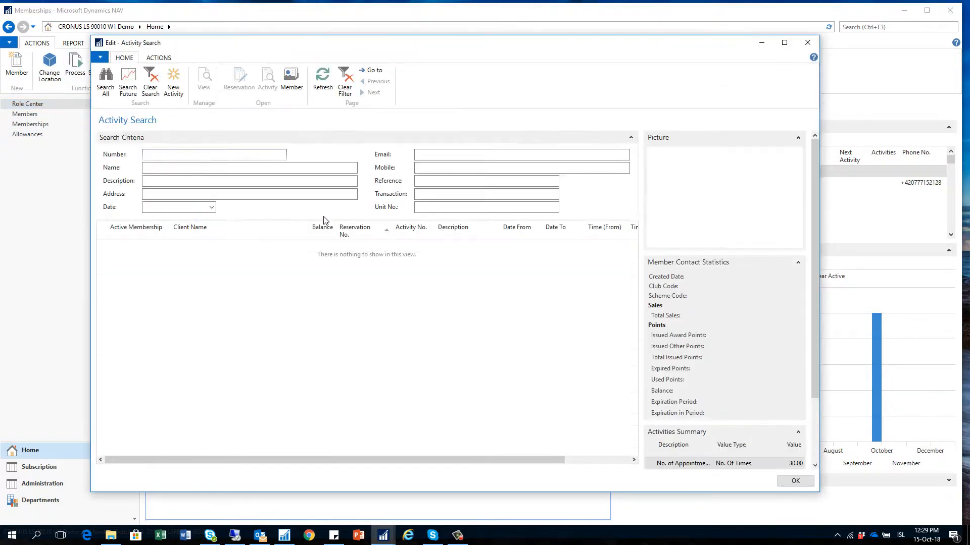
pyautogui.click(209, 168)
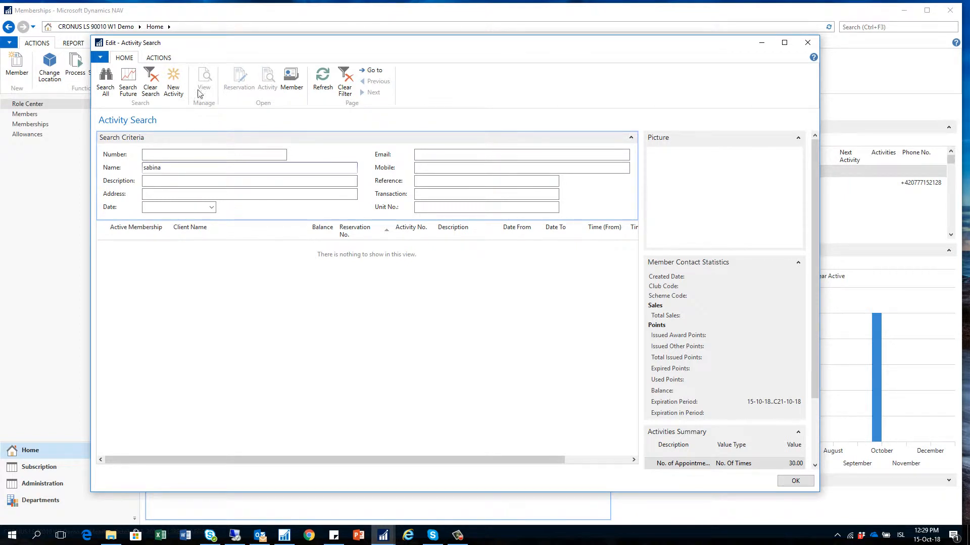
pyautogui.click(106, 81)
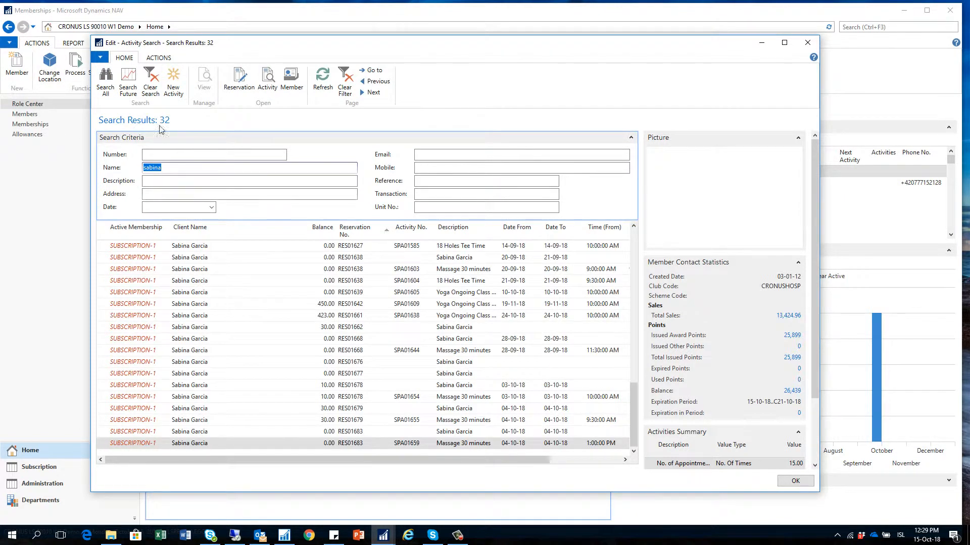
pyautogui.click(127, 82)
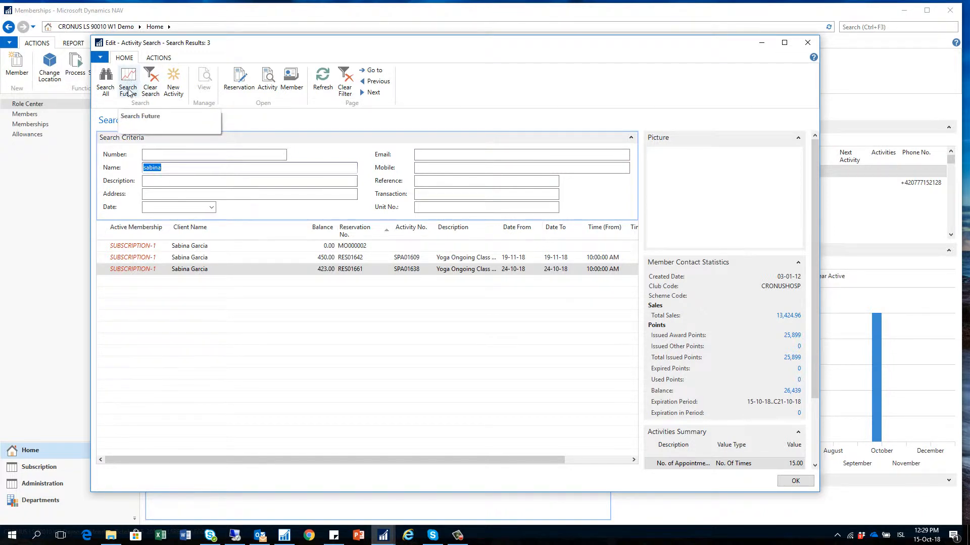
pyautogui.click(183, 248)
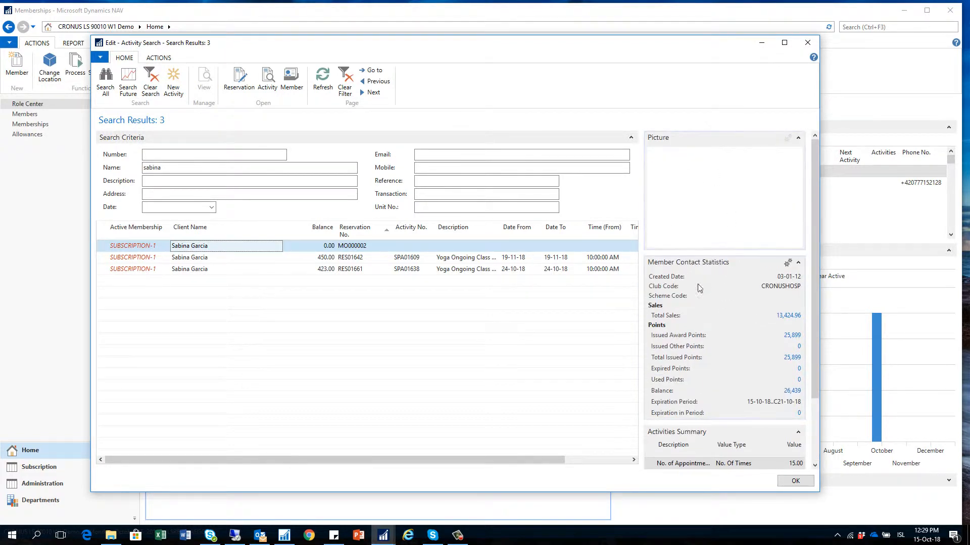
pyautogui.click(191, 168)
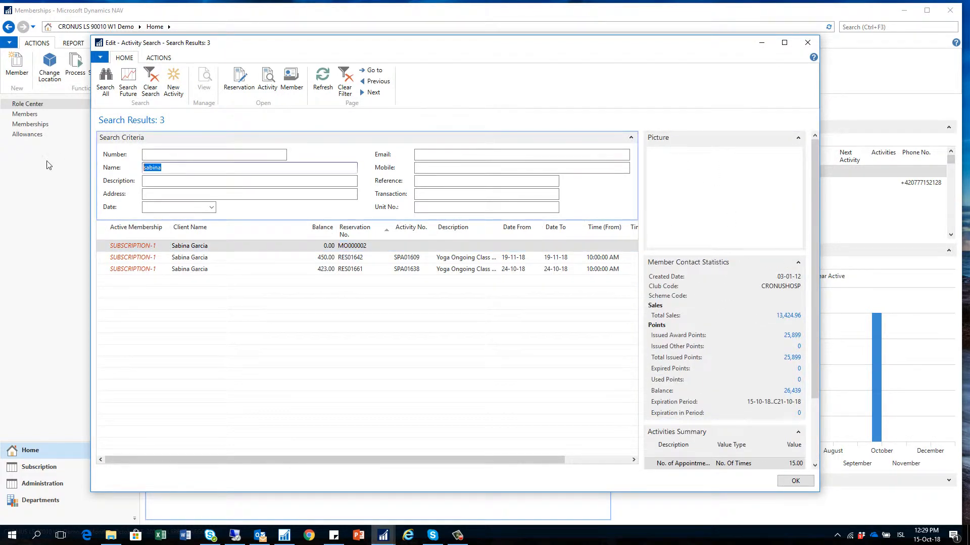
# - Run the future activity search for another partial member name, returning 2 results
pyautogui.write('stef')
pyautogui.click(128, 83)
pyautogui.click(199, 247)
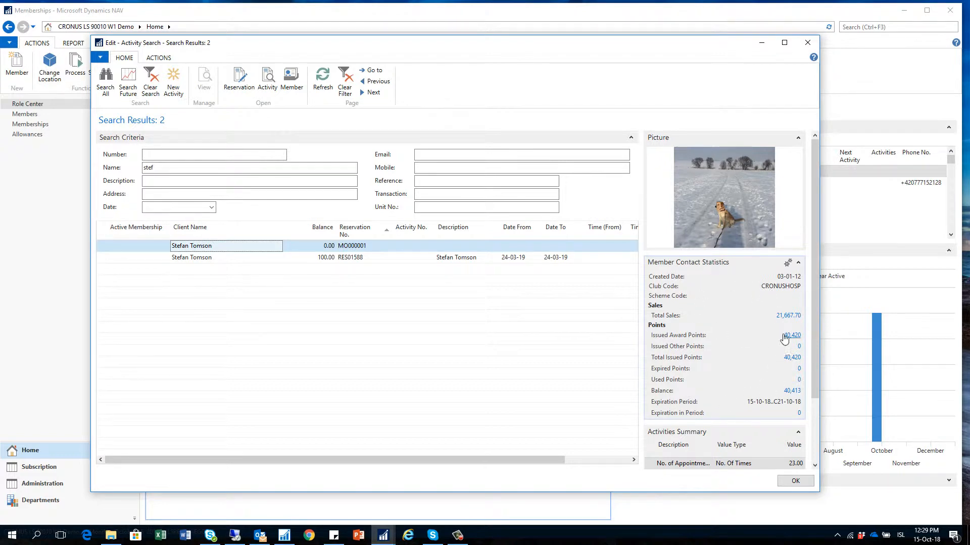
pyautogui.scroll(-3, 760, 388)
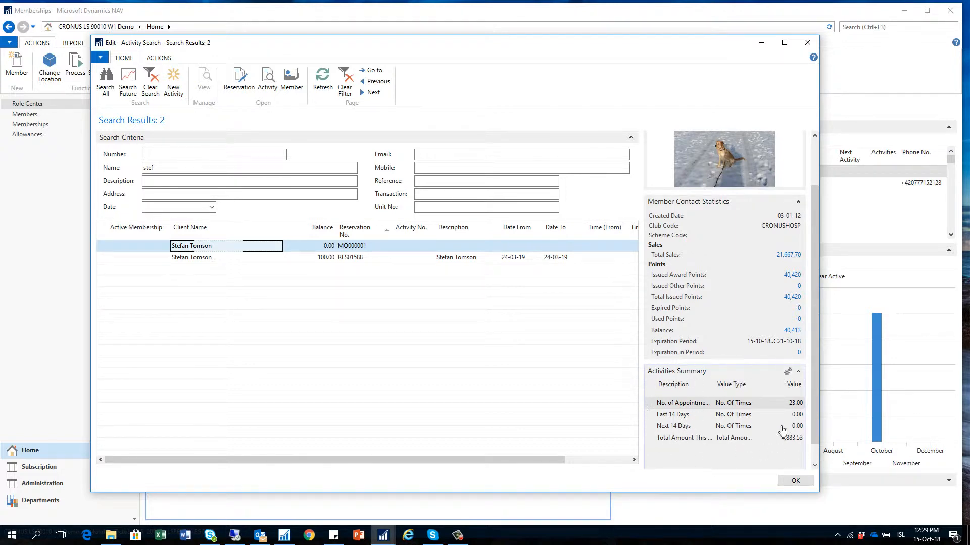
pyautogui.moveTo(601, 502); pyautogui.dragTo(601, 503)
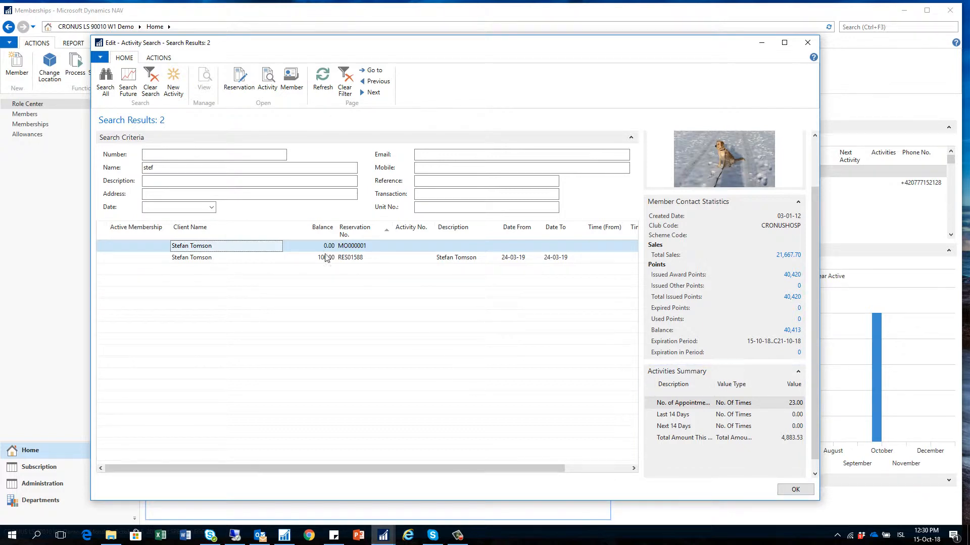
# - Review the Name, Description, Address, Date, Email, Mobile, Reference and Unit No. criteria, then select RES01588
pyautogui.click(167, 167)
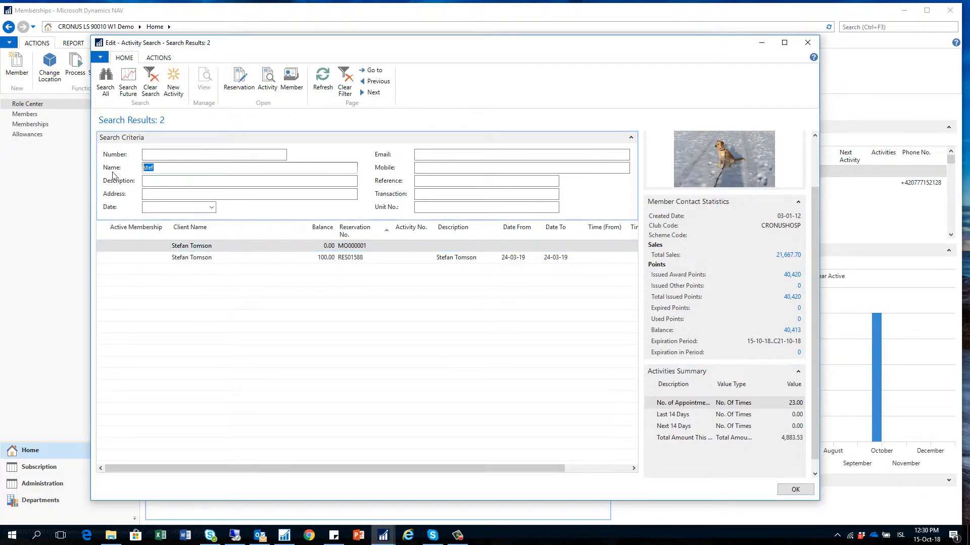
pyautogui.click(158, 181)
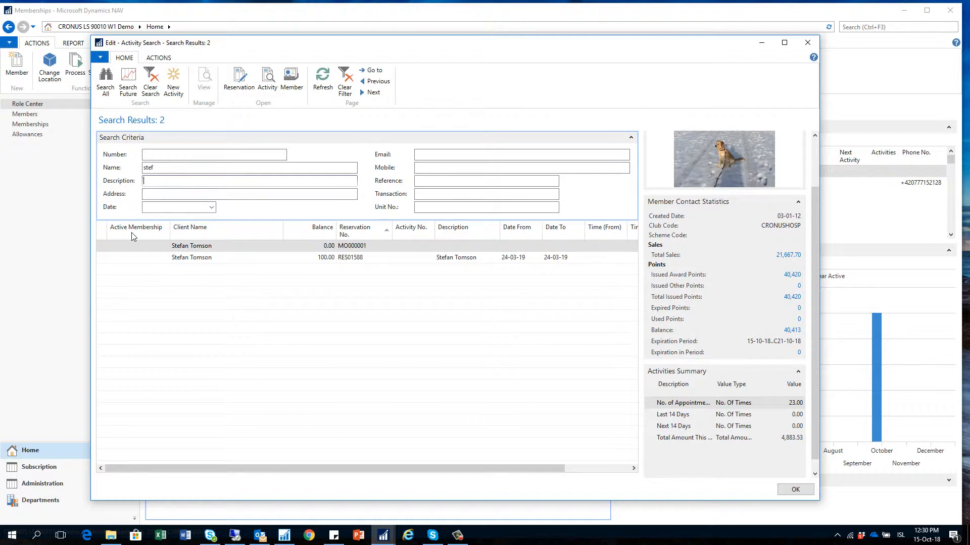
pyautogui.click(152, 195)
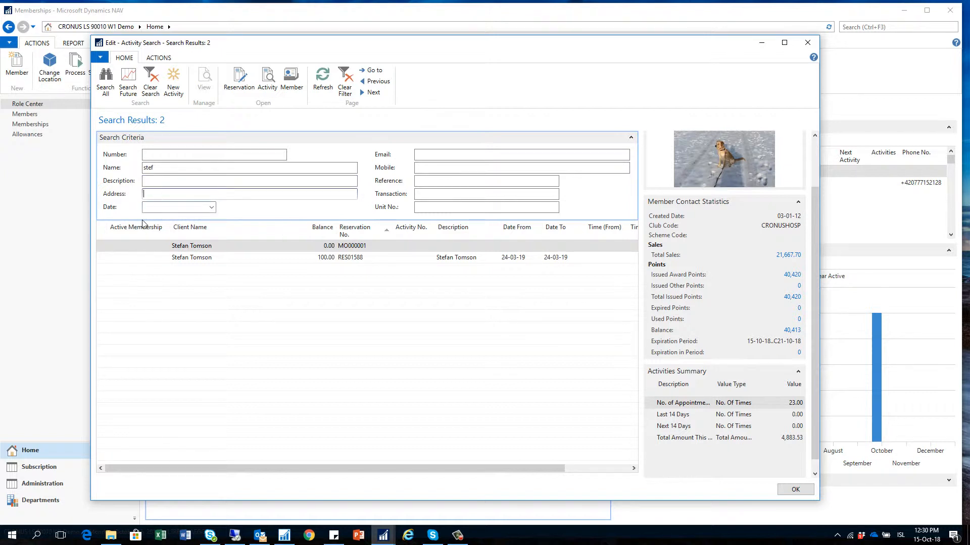
pyautogui.click(159, 207)
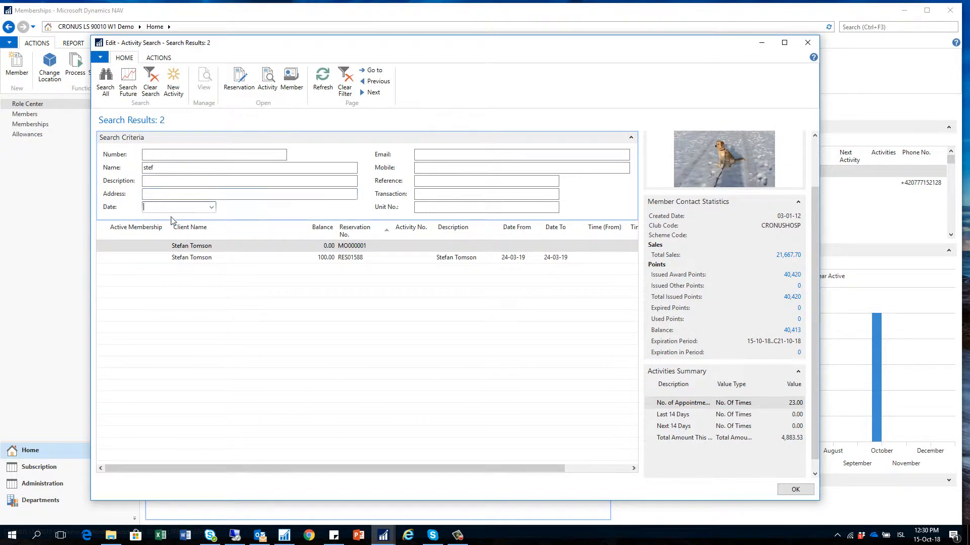
pyautogui.click(431, 154)
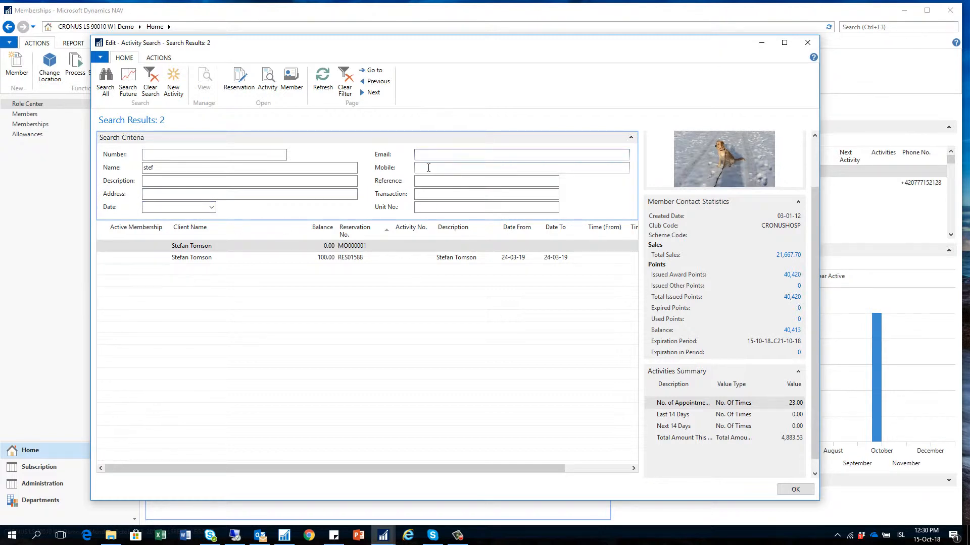
pyautogui.click(428, 167)
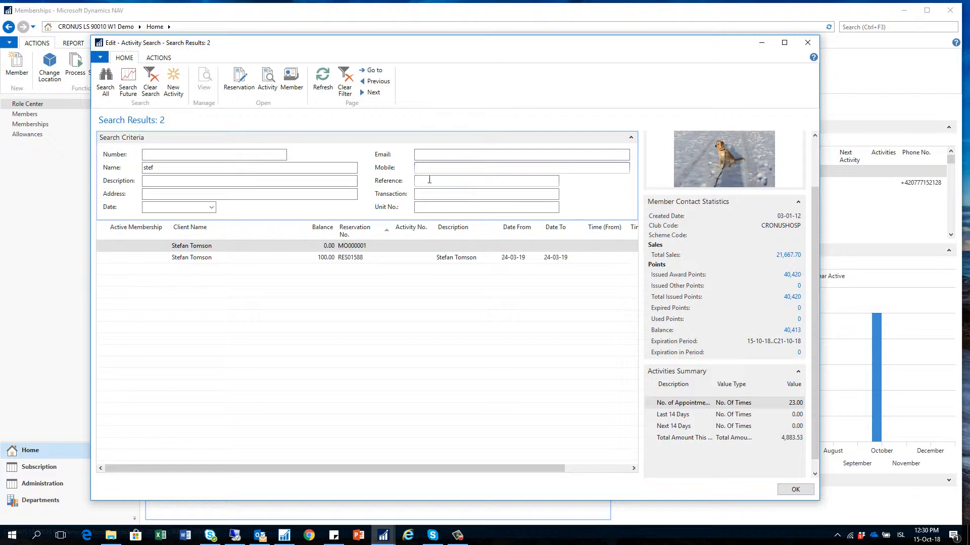
pyautogui.click(430, 180)
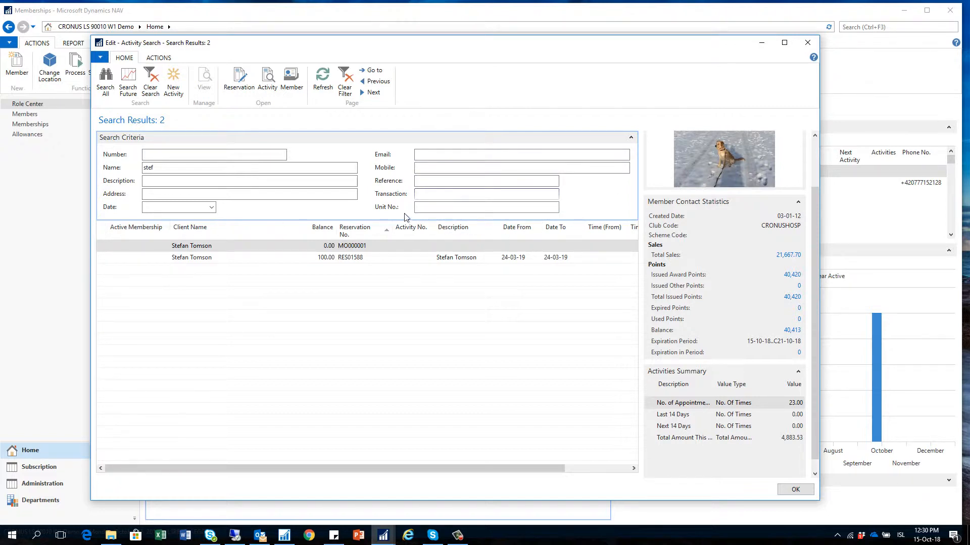
pyautogui.click(422, 209)
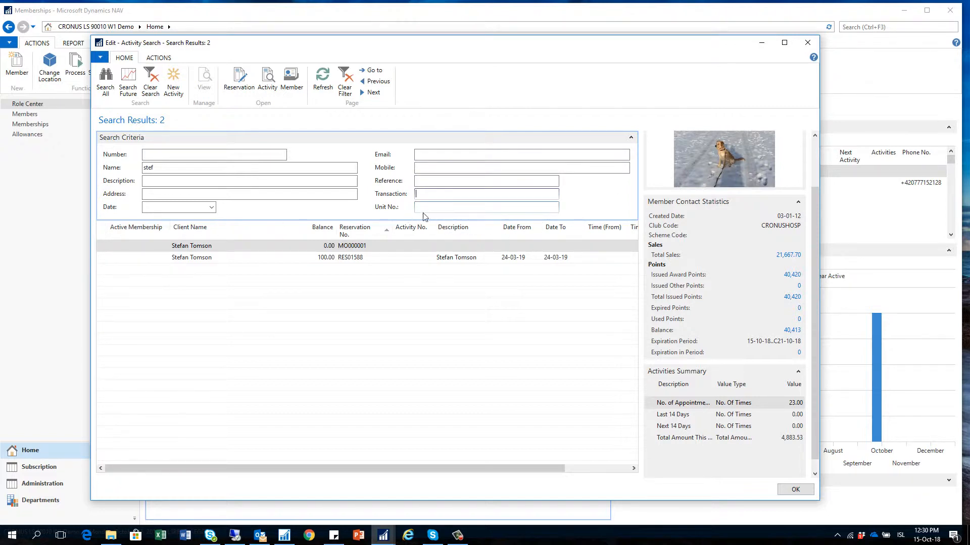
pyautogui.click(359, 257)
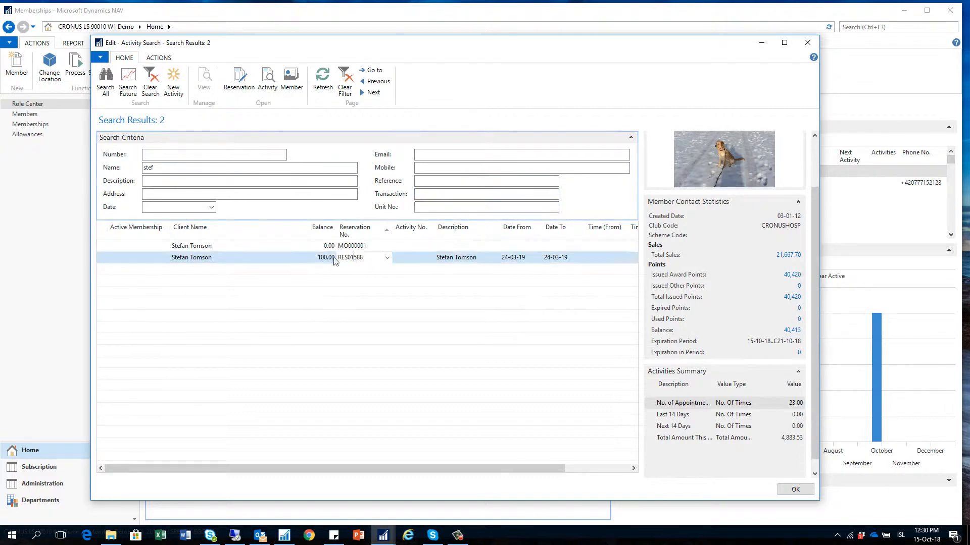
# - View and close the RES01588 reservation card and the SPA01542 'Massage 60 minutes' activity card
pyautogui.click(238, 81)
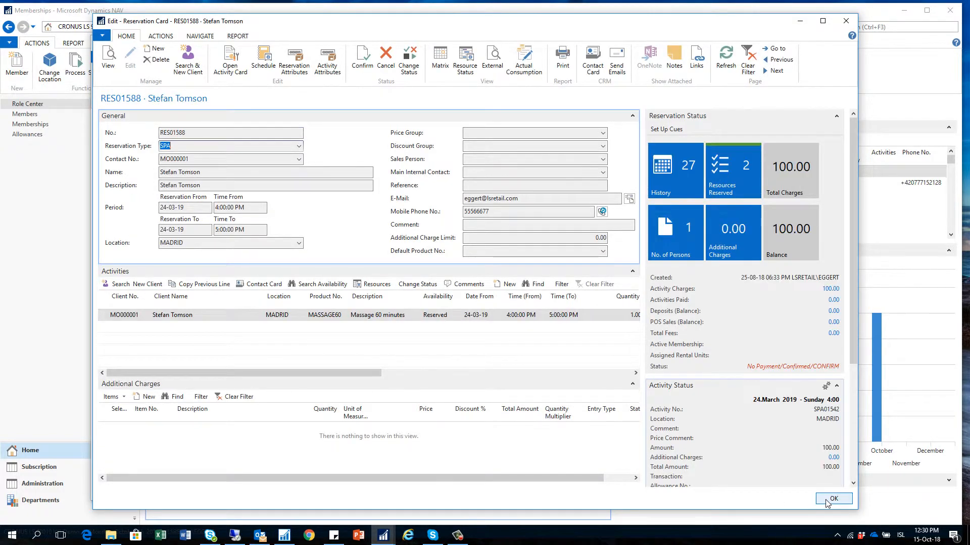
pyautogui.click(832, 499)
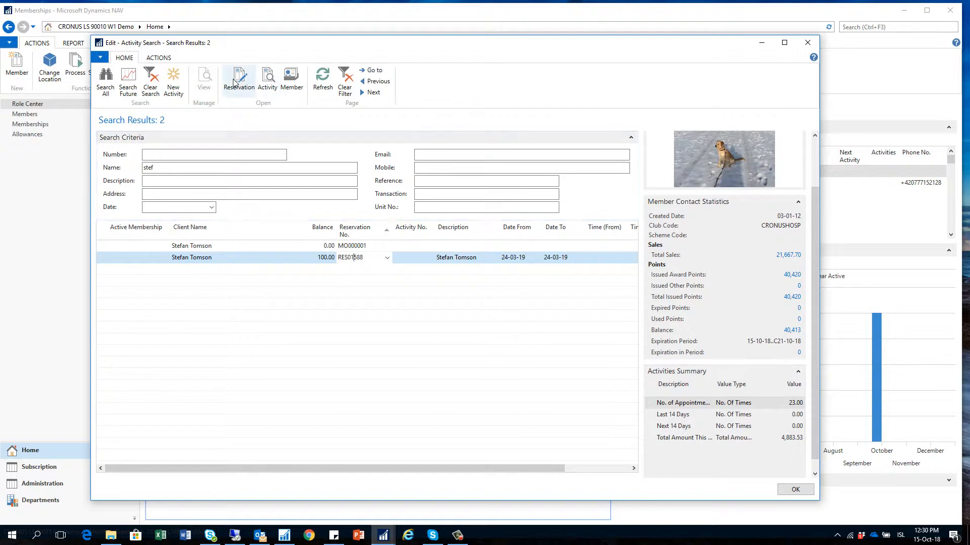
pyautogui.click(269, 77)
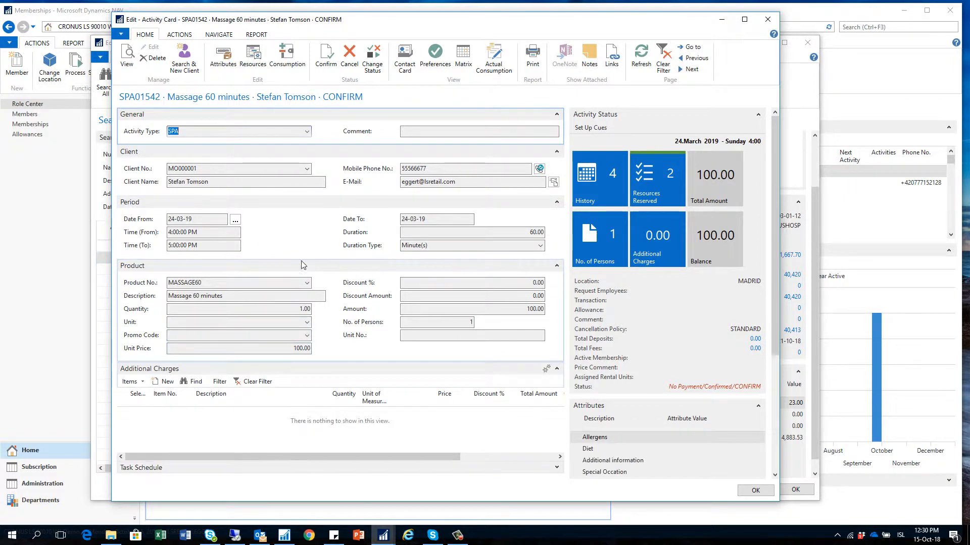
pyautogui.click(755, 491)
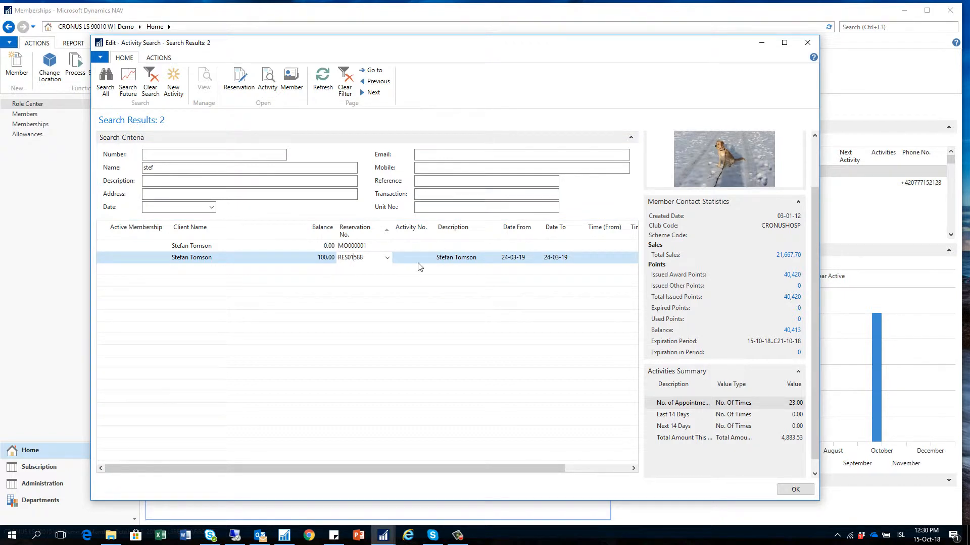
# - Close the activity search, then open the first member's contact card (21,667.70 sales, 40,413 points)
pyautogui.click(795, 489)
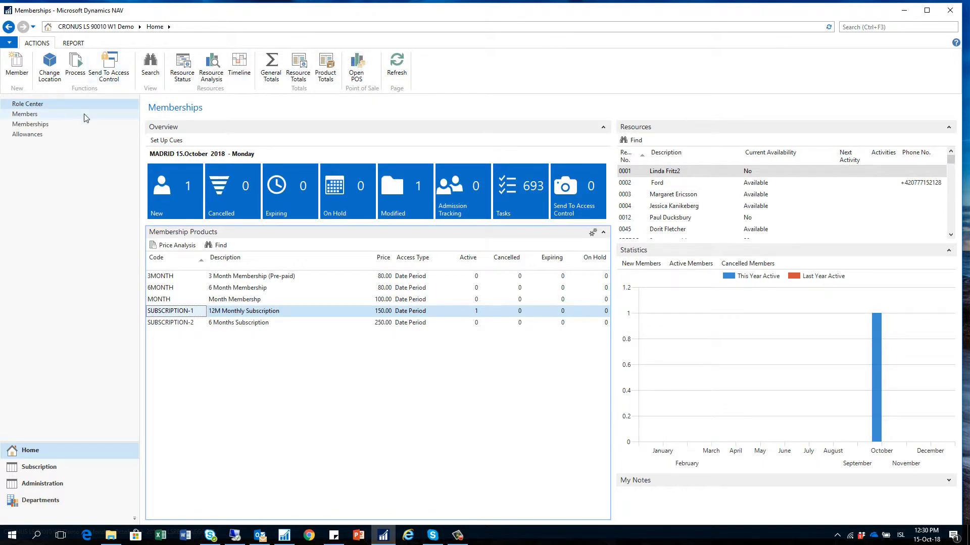
pyautogui.click(22, 115)
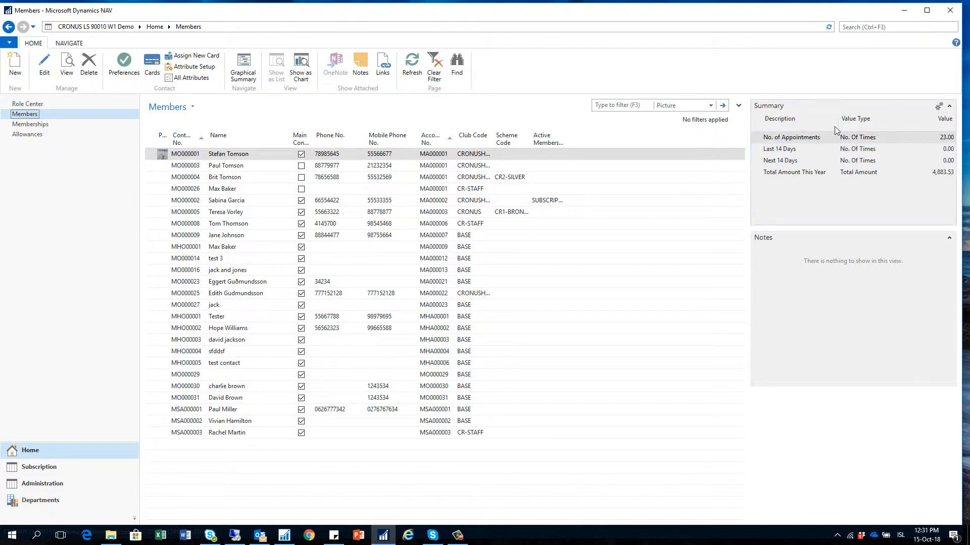
pyautogui.click(55, 78)
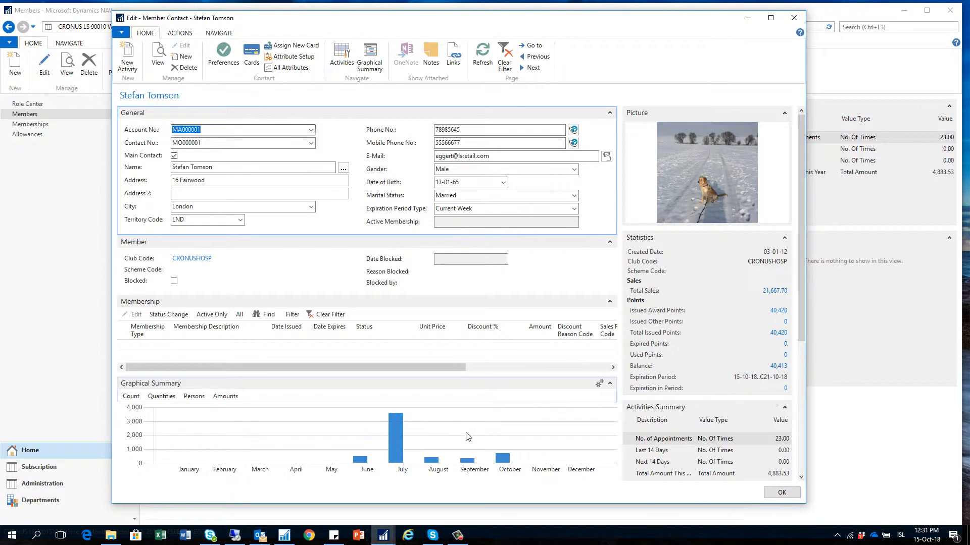
# - View the subscribed member's card and membership ADM0000055, an active 150.00 SUBSCRIPTION-1, then close both
pyautogui.click(780, 493)
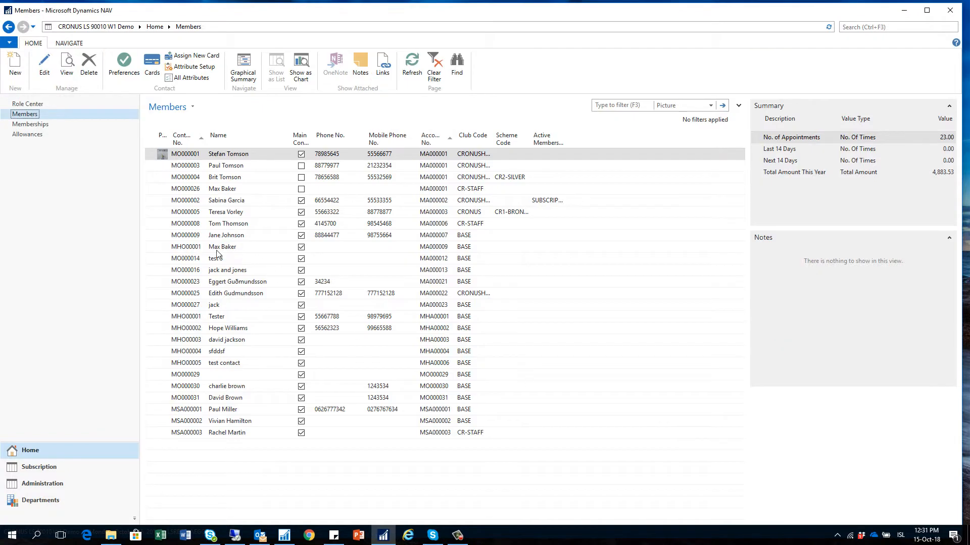
pyautogui.click(192, 201)
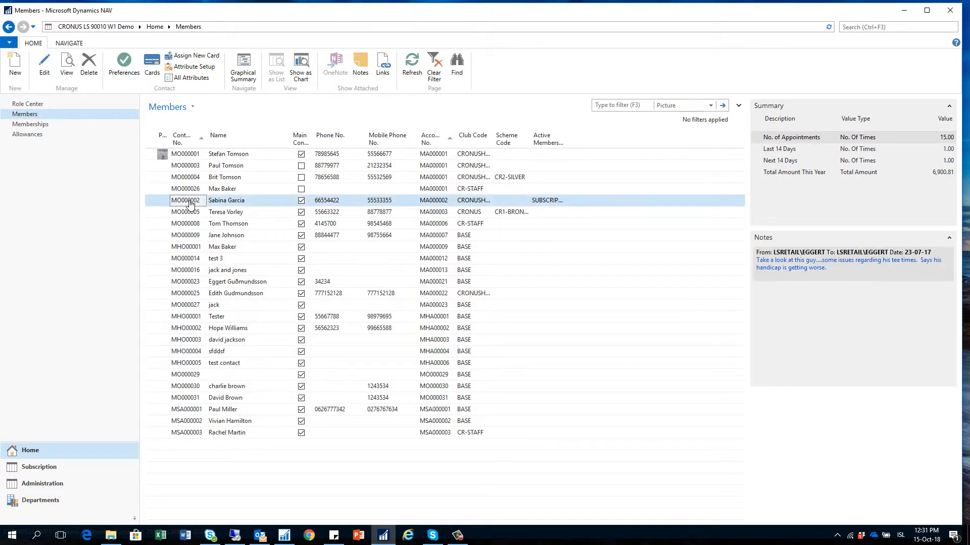
pyautogui.click(44, 65)
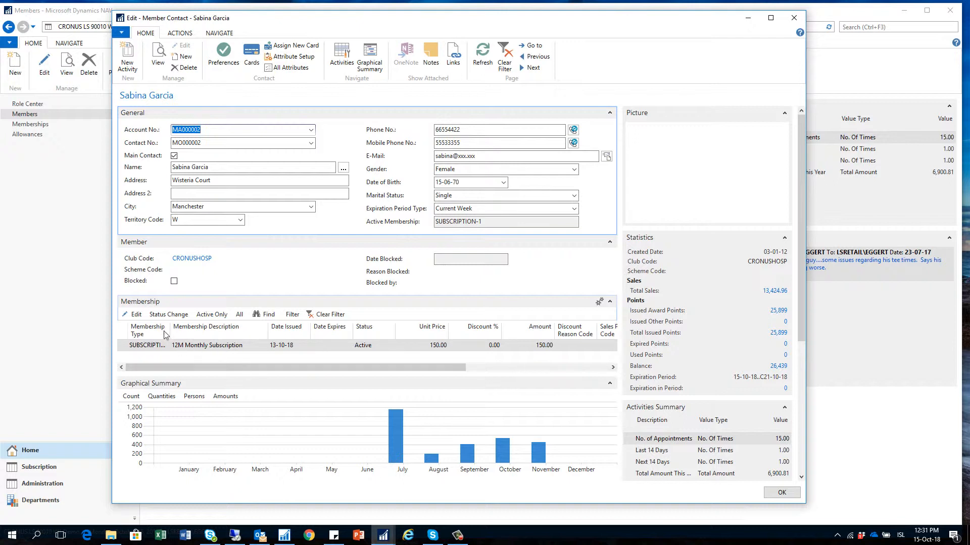
pyautogui.click(135, 314)
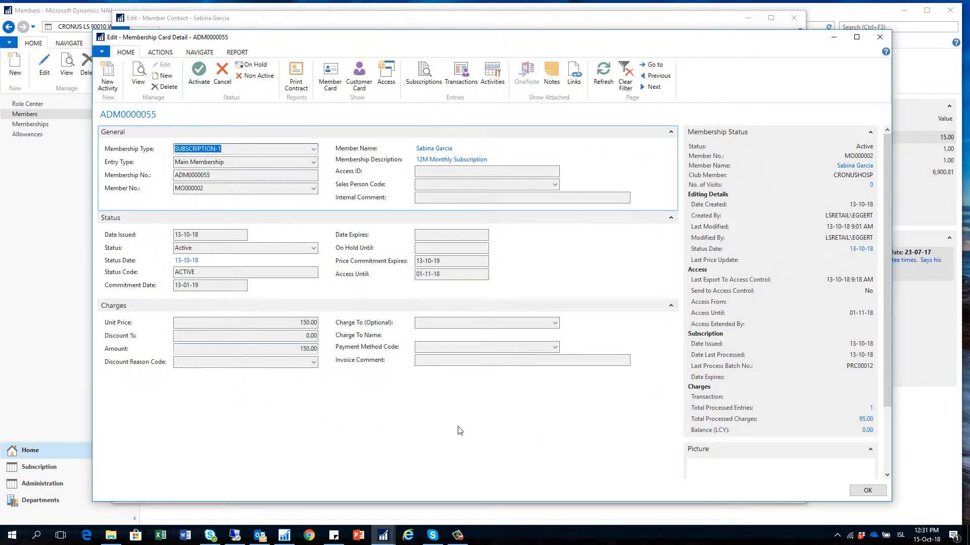
pyautogui.click(872, 492)
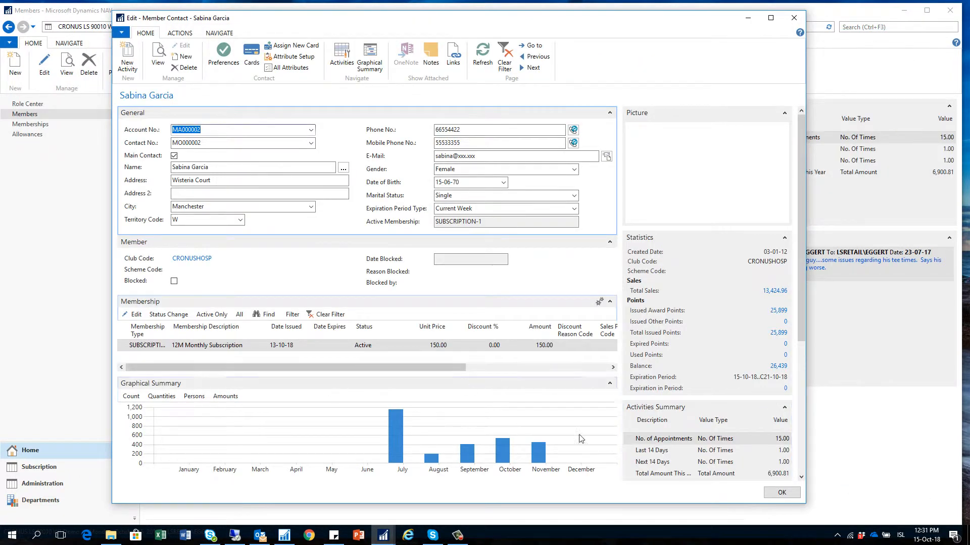
pyautogui.click(781, 492)
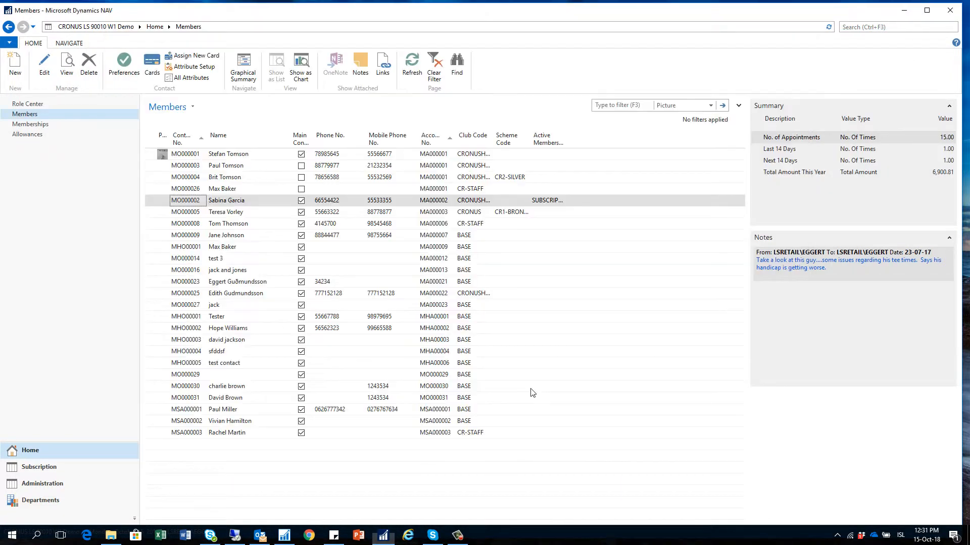
# - Open the Memberships list and view the subscriber's member card (13,424.96 sales, 26,439 points)
pyautogui.click(32, 124)
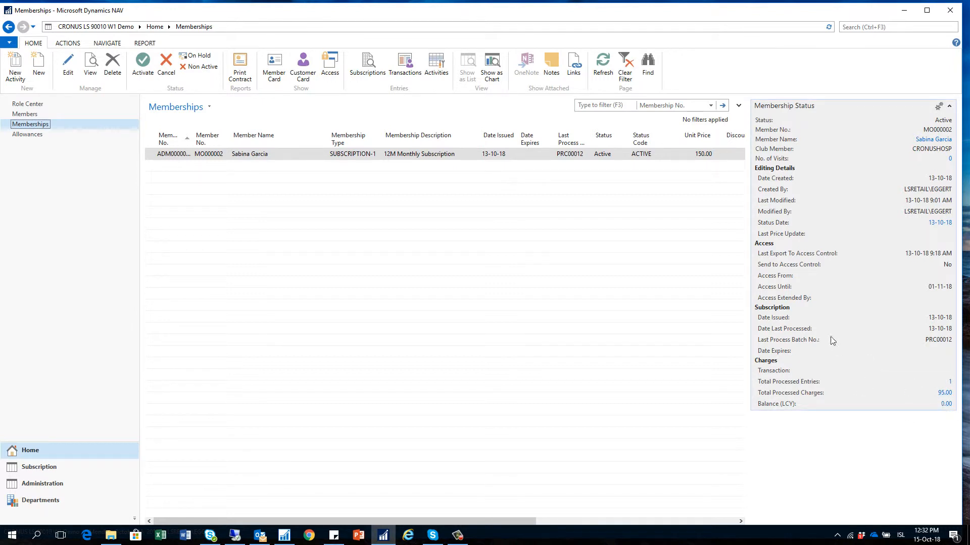
pyautogui.click(273, 77)
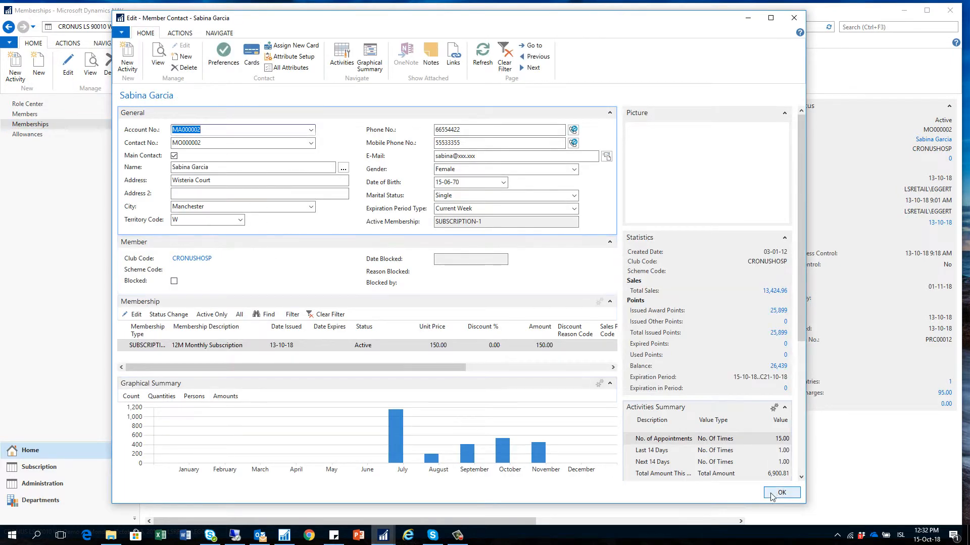
pyautogui.click(773, 493)
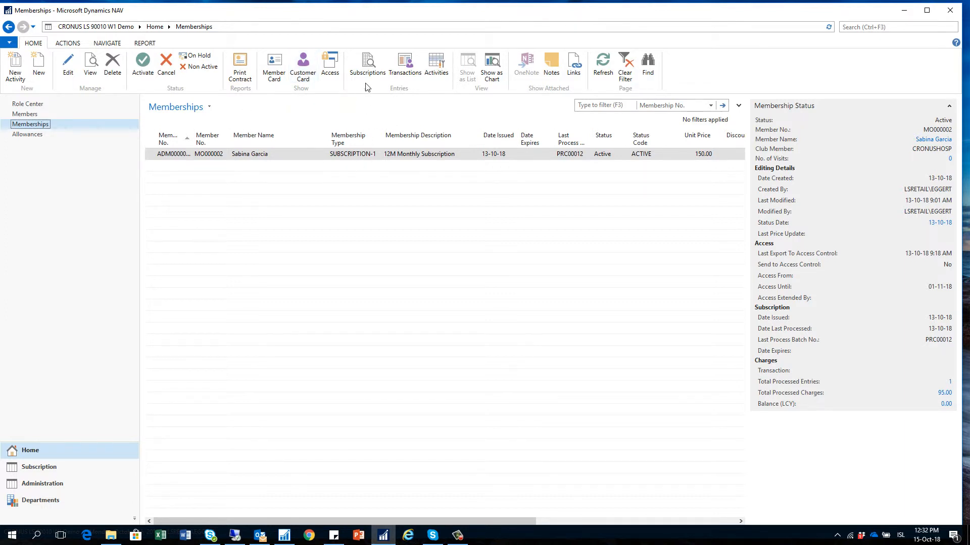
pyautogui.click(367, 65)
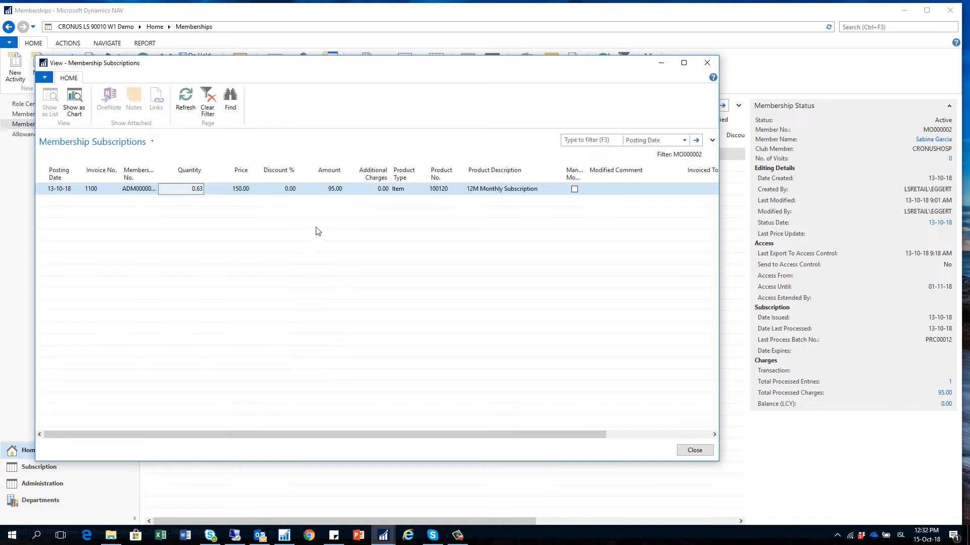
pyautogui.click(696, 453)
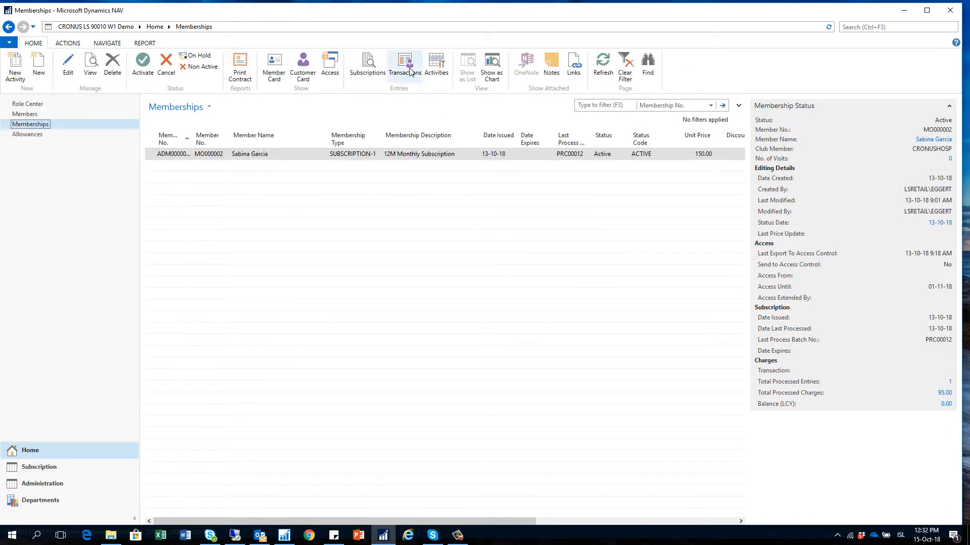
pyautogui.click(436, 66)
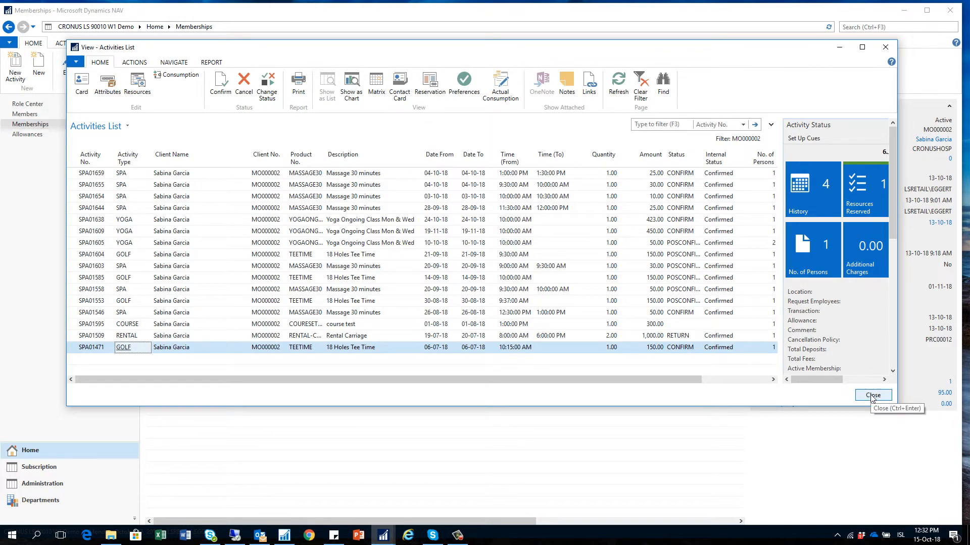
pyautogui.click(872, 396)
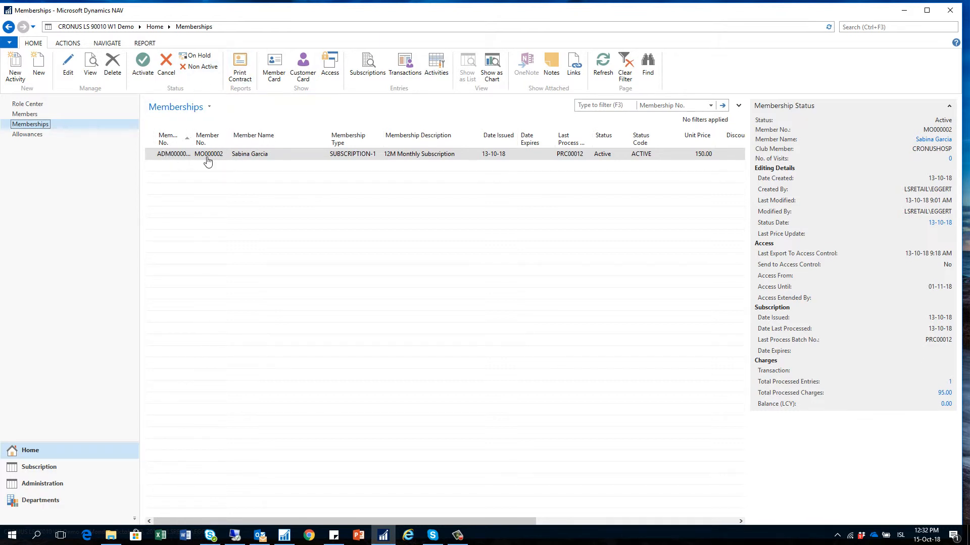
pyautogui.click(328, 81)
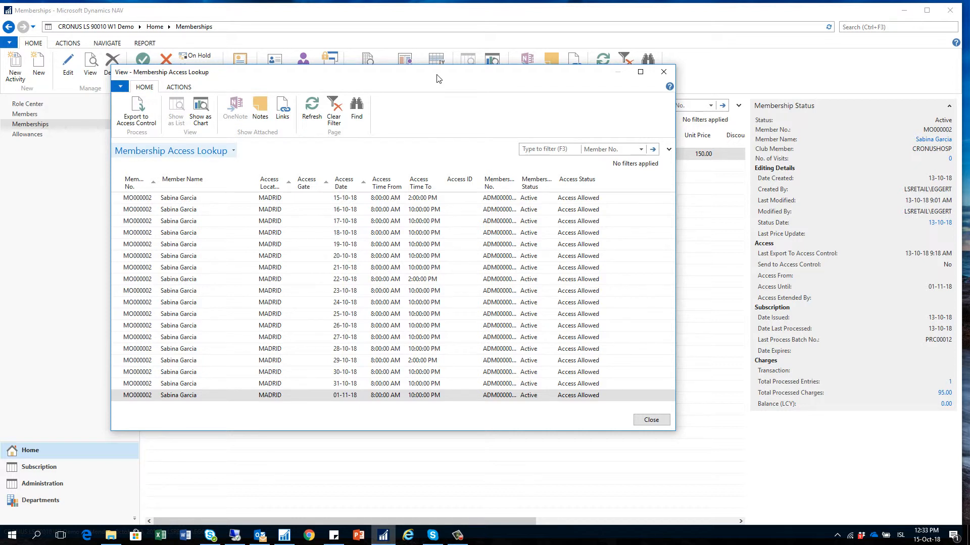
pyautogui.click(650, 420)
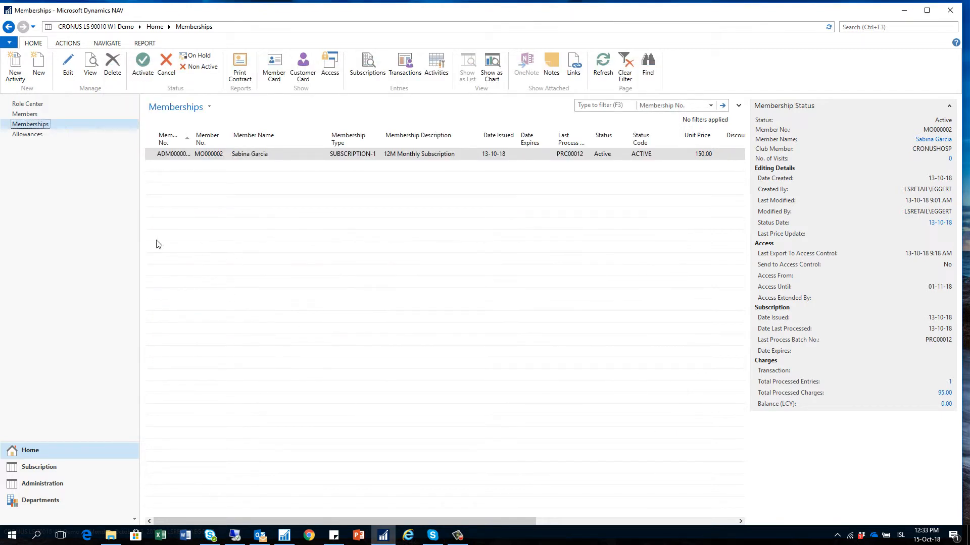
# - View Subscription Batch PRC00012 (95.00) and the Membership Setup page, then return Home
pyautogui.click(25, 104)
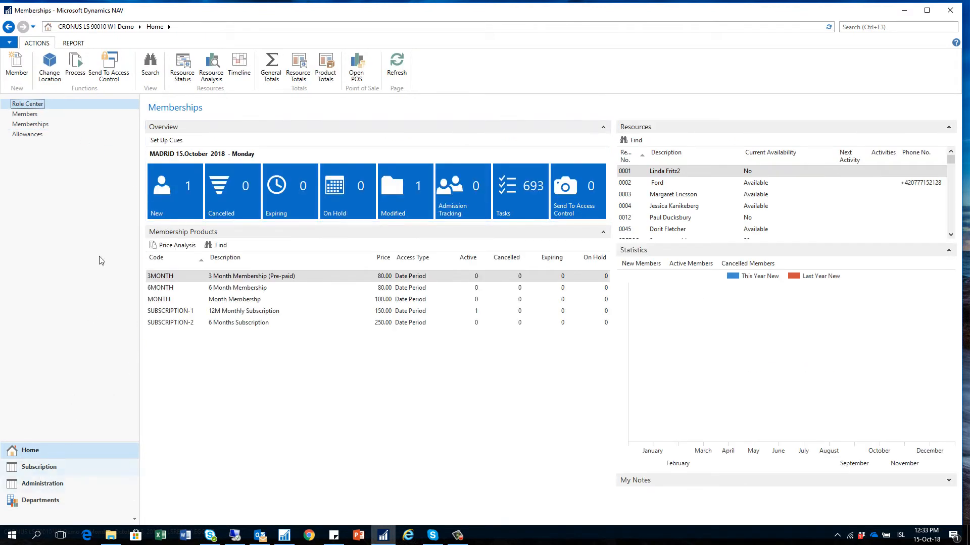
pyautogui.click(32, 468)
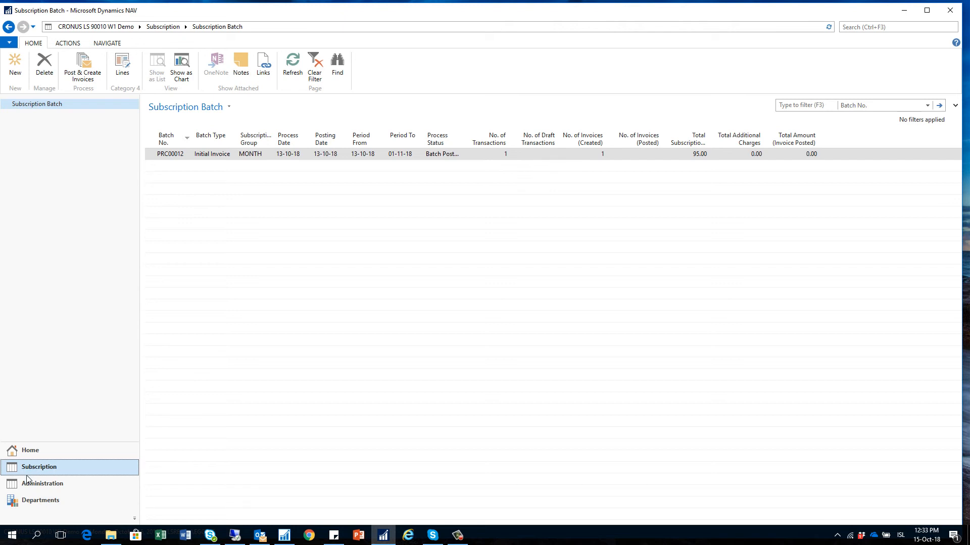
pyautogui.click(42, 486)
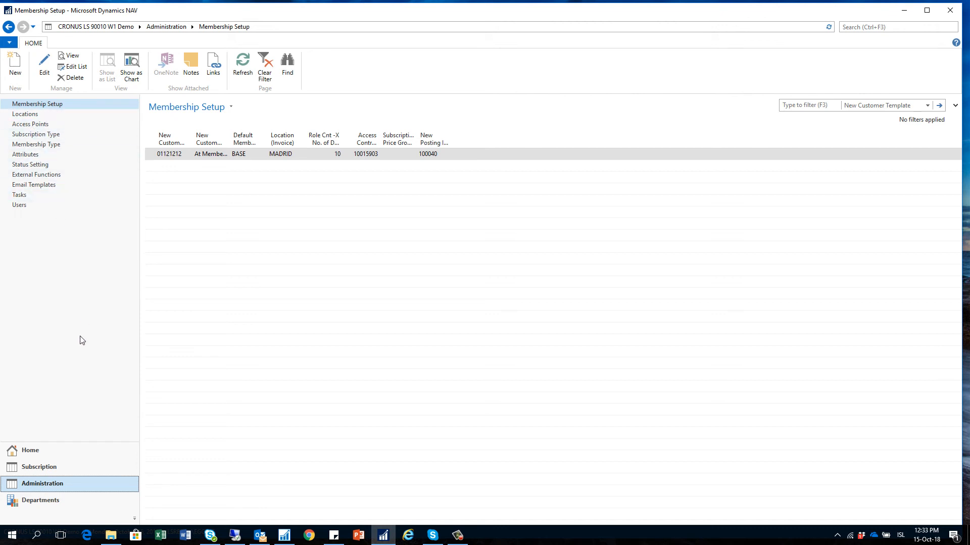
pyautogui.click(40, 451)
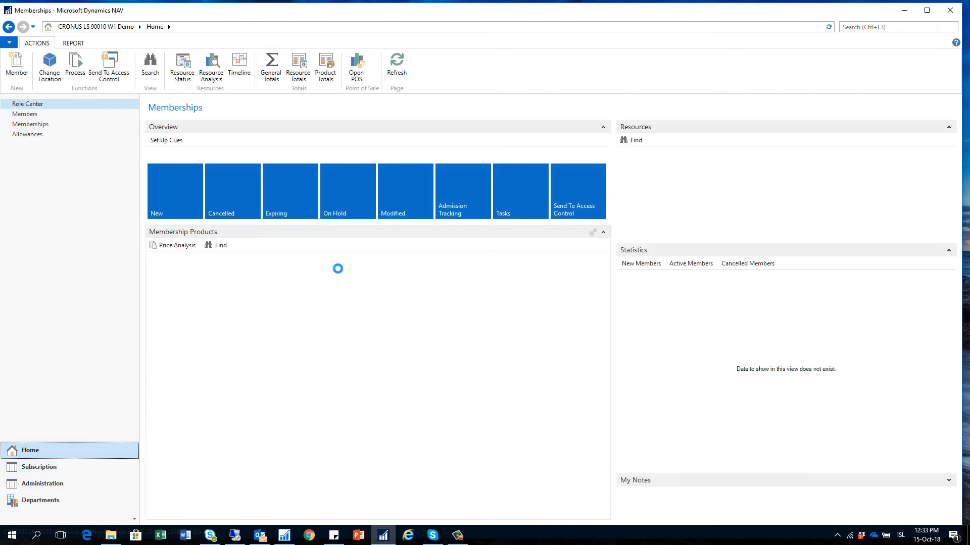